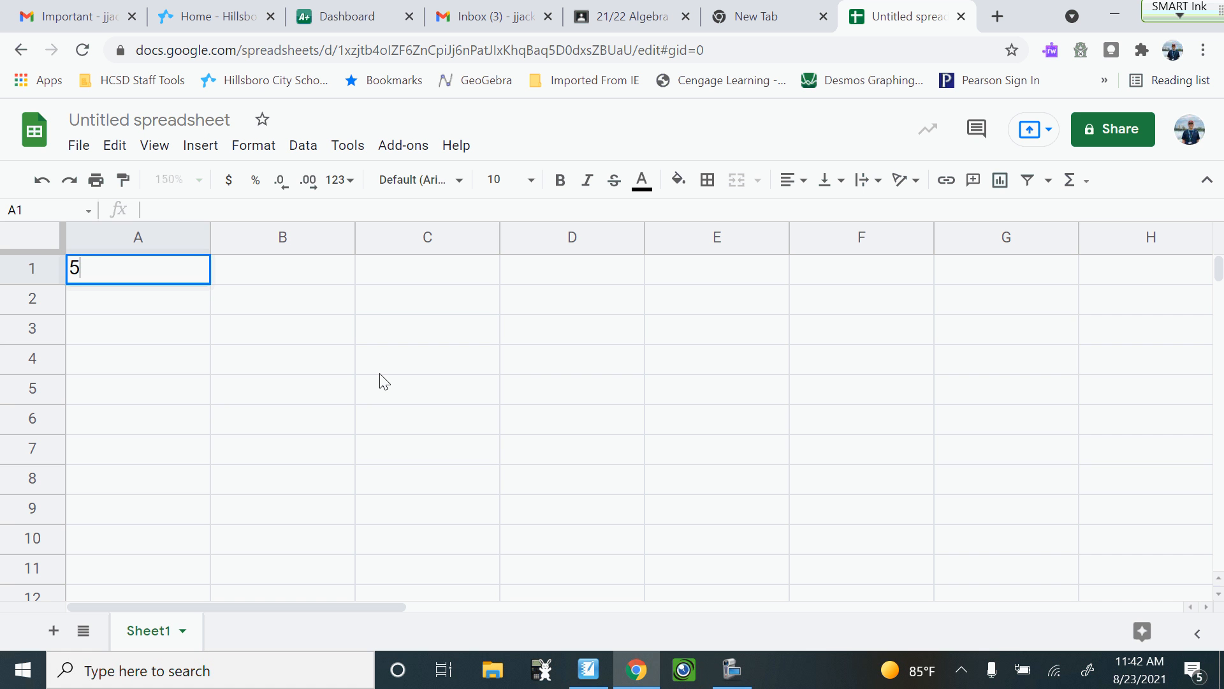
Enter 5 in A1 and the formula =A1+5 in A2
{"action": "key", "text": "Return"}
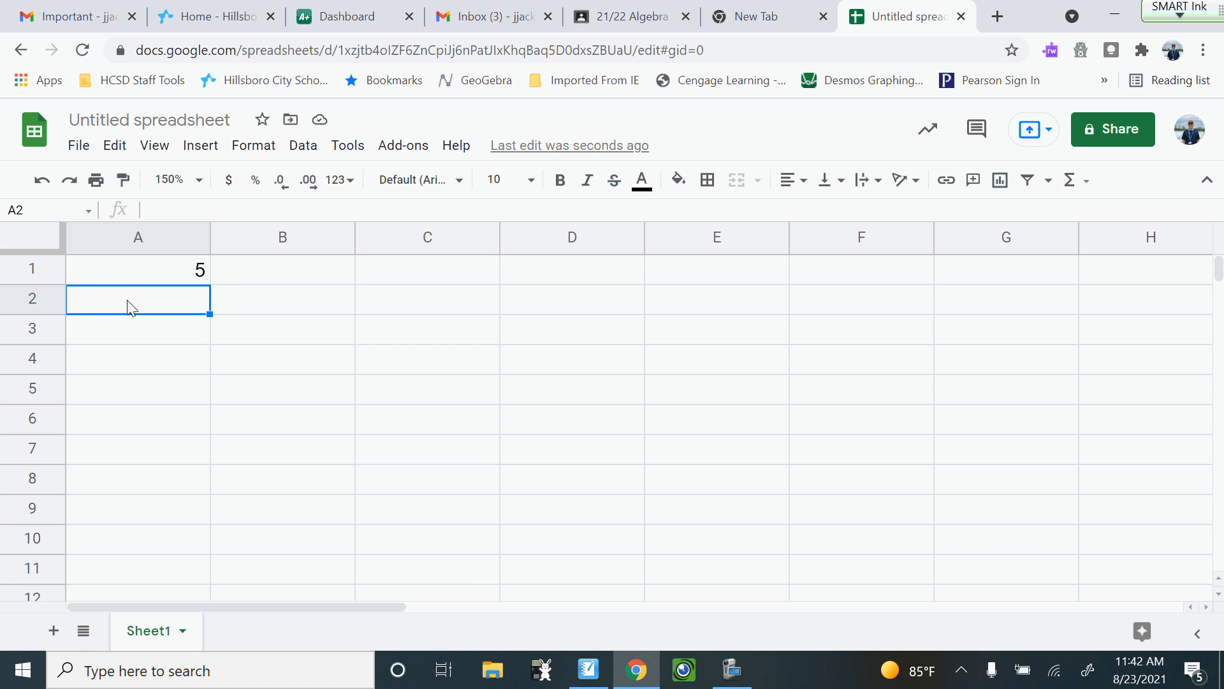
{"action": "type", "text": "="}
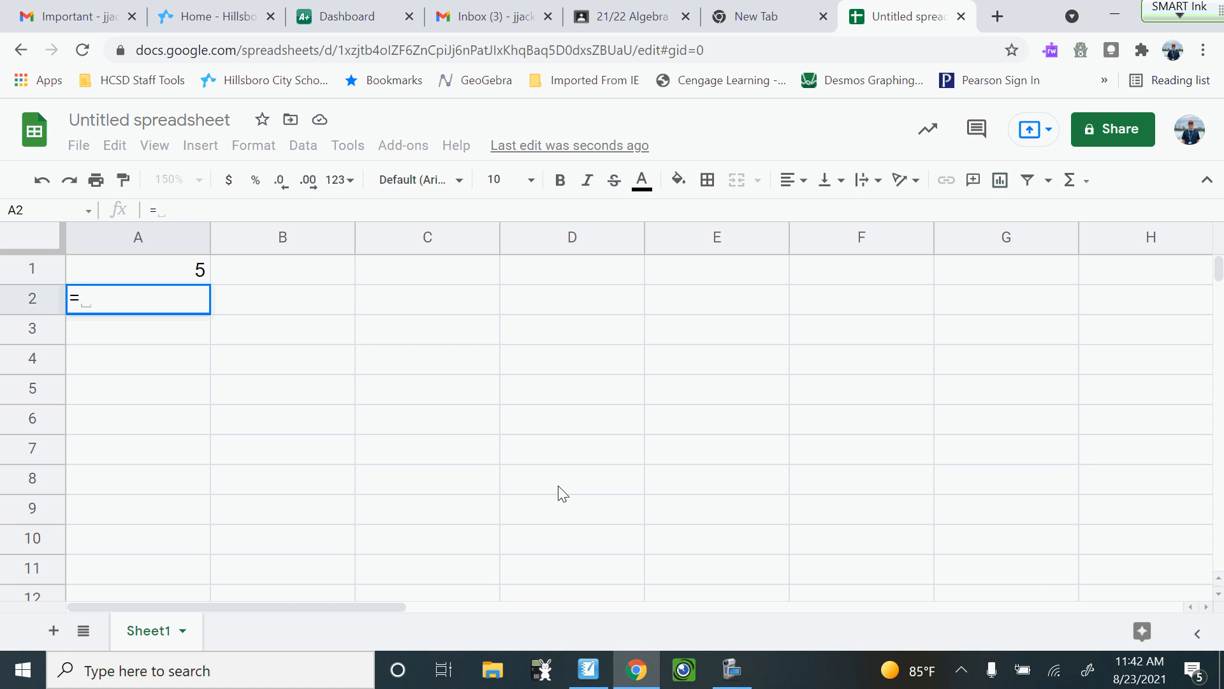
{"action": "left_click", "coordinate": [175, 271]}
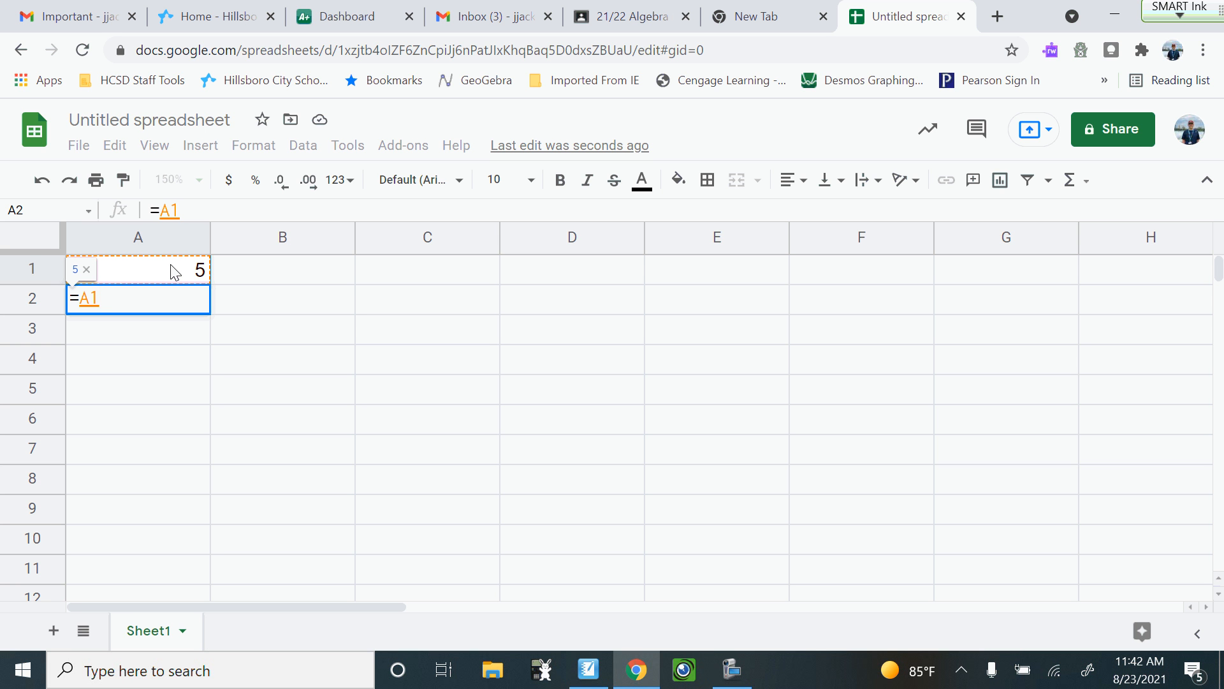
{"action": "type", "text": "+5"}
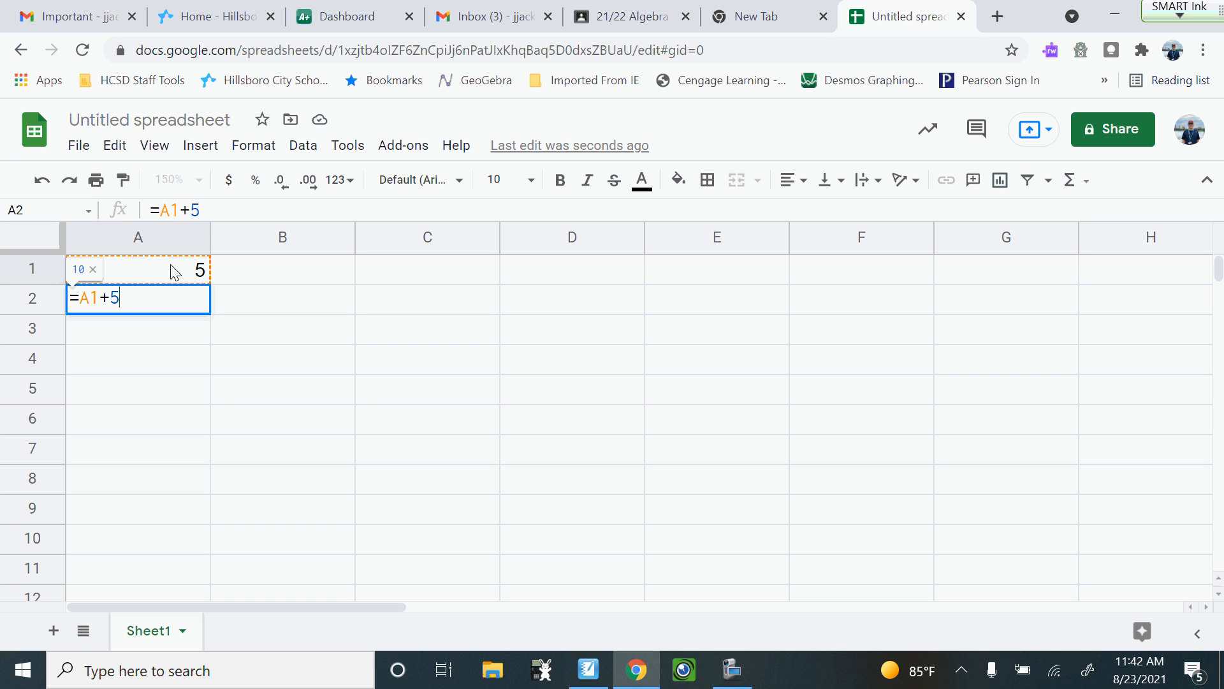
{"action": "key", "text": "Return"}
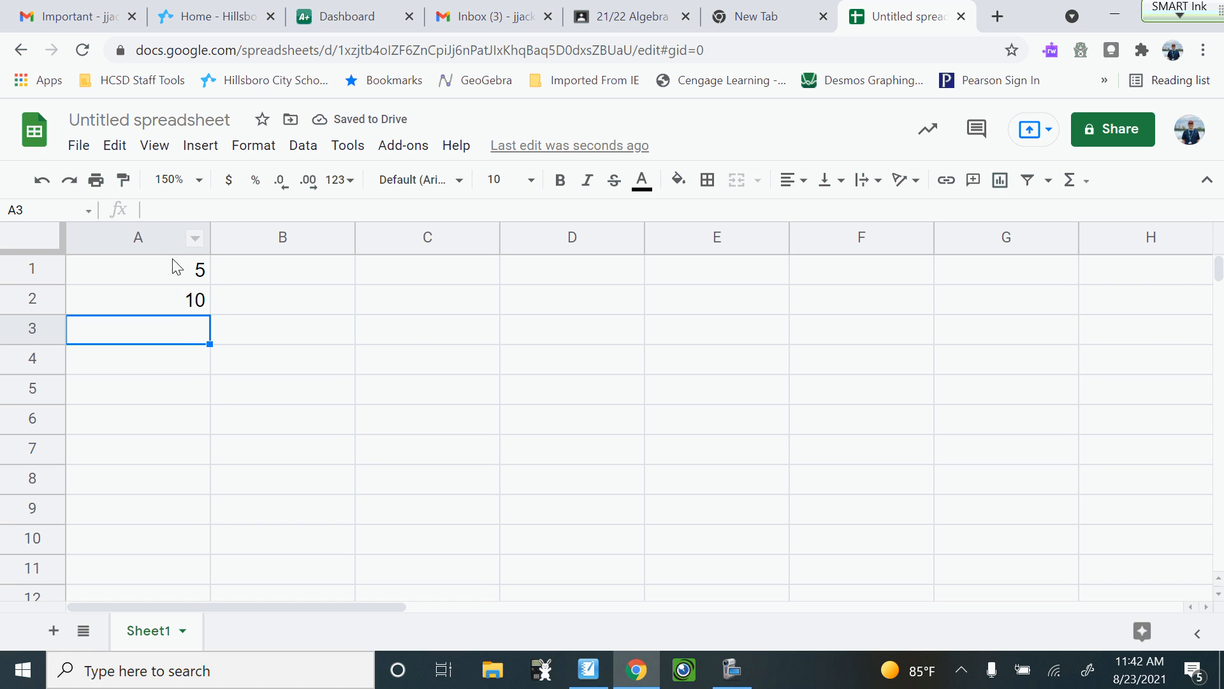
{"action": "left_click", "coordinate": [190, 299]}
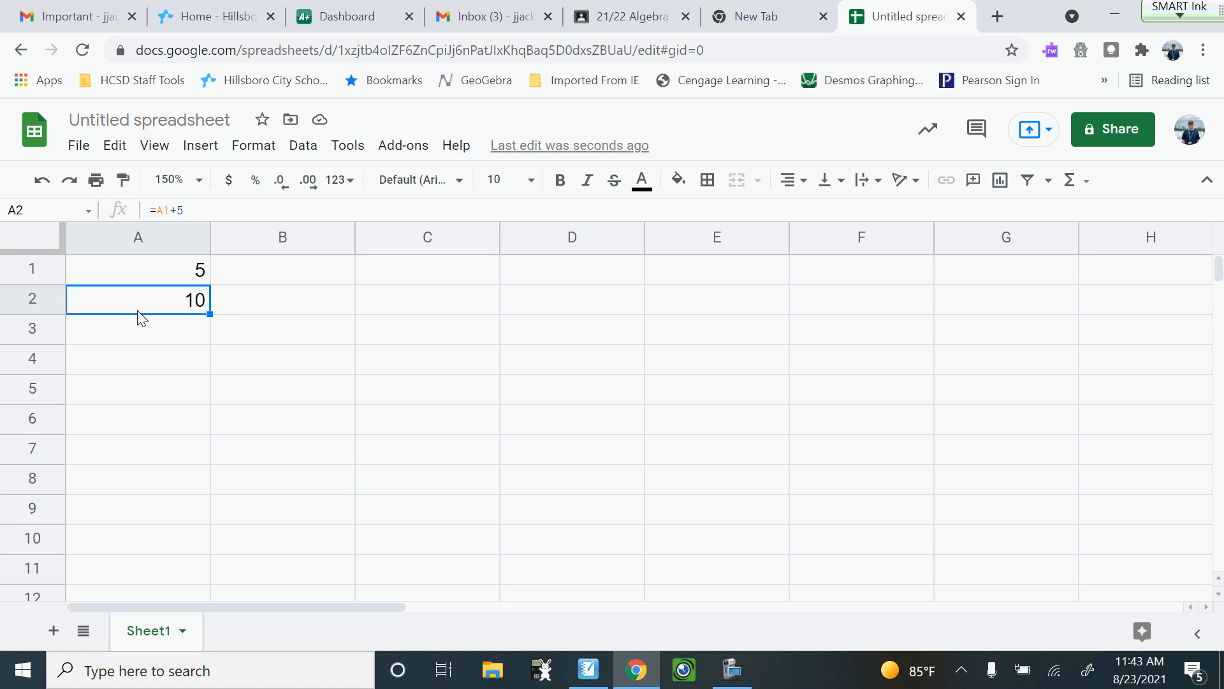
{"action": "left_click_drag", "start_coordinate": [137, 313], "coordinate": [137, 385]}
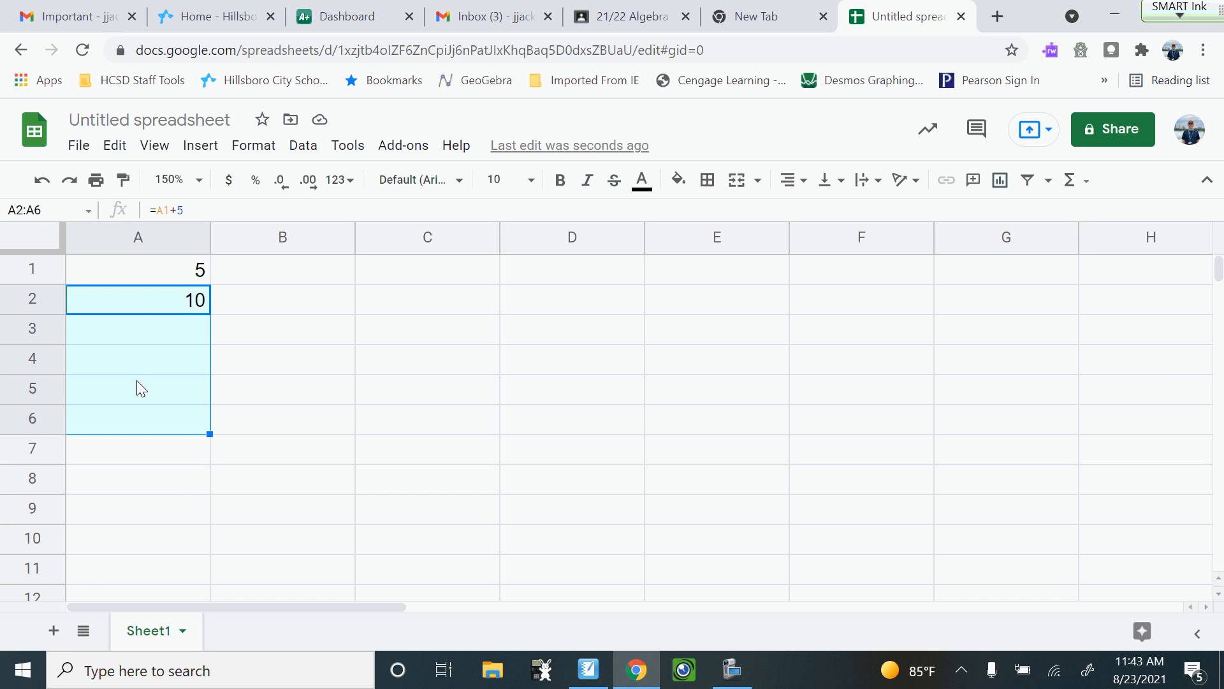
{"action": "left_click", "coordinate": [254, 281]}
{"action": "left_click", "coordinate": [142, 313]}
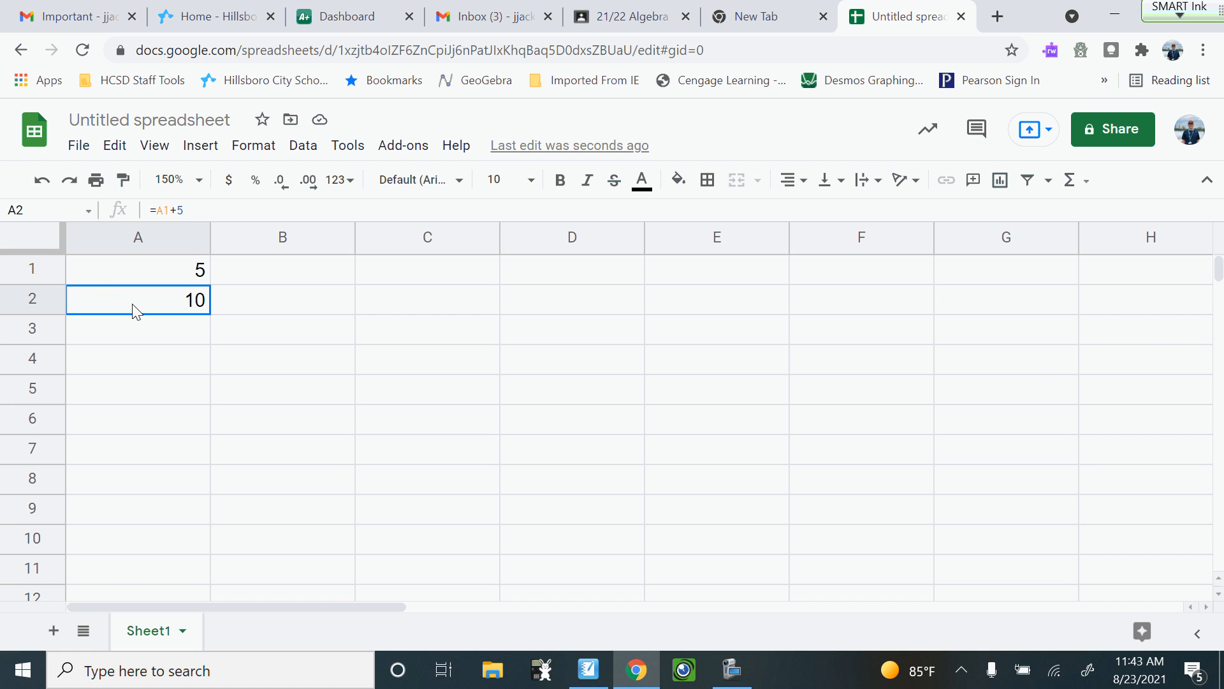
{"action": "double_click", "coordinate": [135, 309]}
{"action": "left_click", "coordinate": [238, 317]}
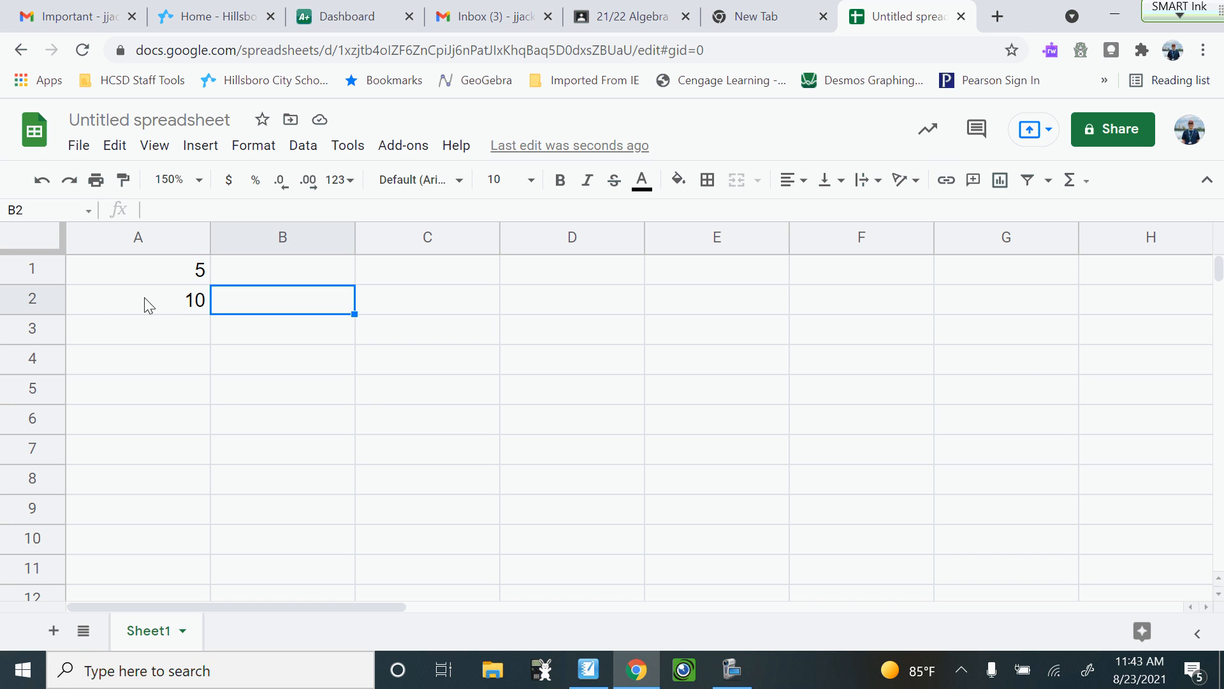
Fill the A2 formula down the selected range A2:A10 and undo that fill
{"action": "left_click", "coordinate": [145, 303]}
{"action": "left_click_drag", "start_coordinate": [141, 302], "coordinate": [126, 549]}
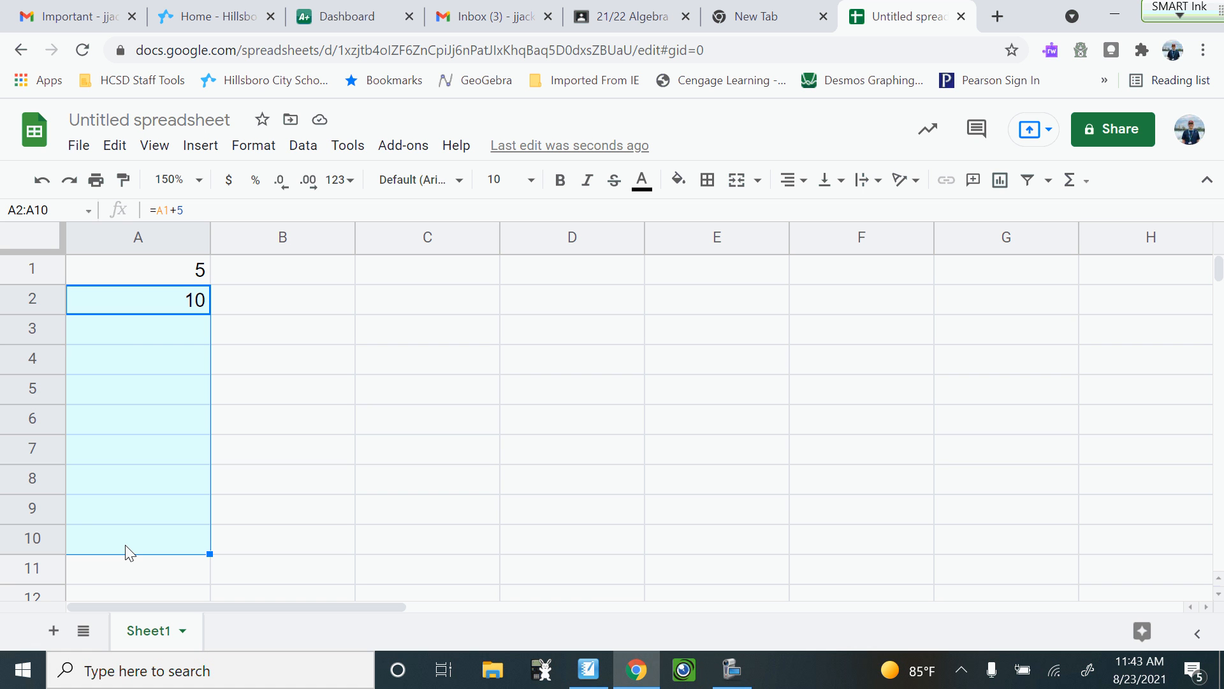
{"action": "key", "text": "ctrl+d"}
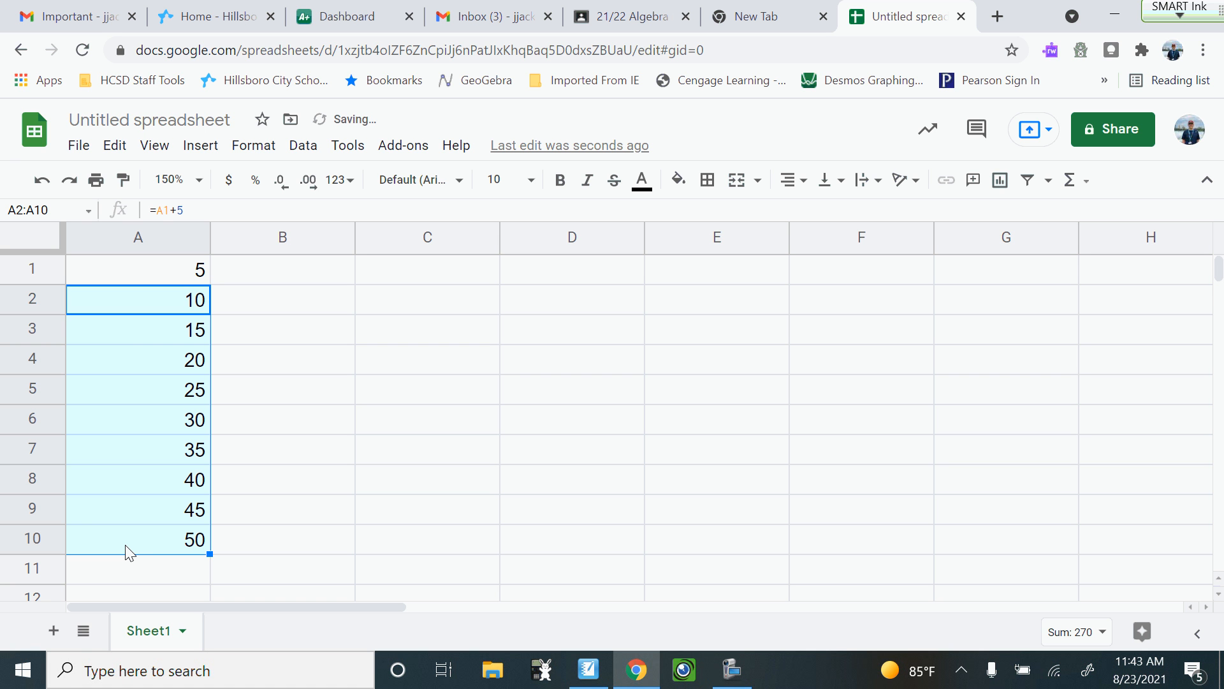
{"action": "left_click", "coordinate": [38, 182]}
Extend the formula in A2 down through A10 to build the add-5 sequence
{"action": "left_click", "coordinate": [255, 294]}
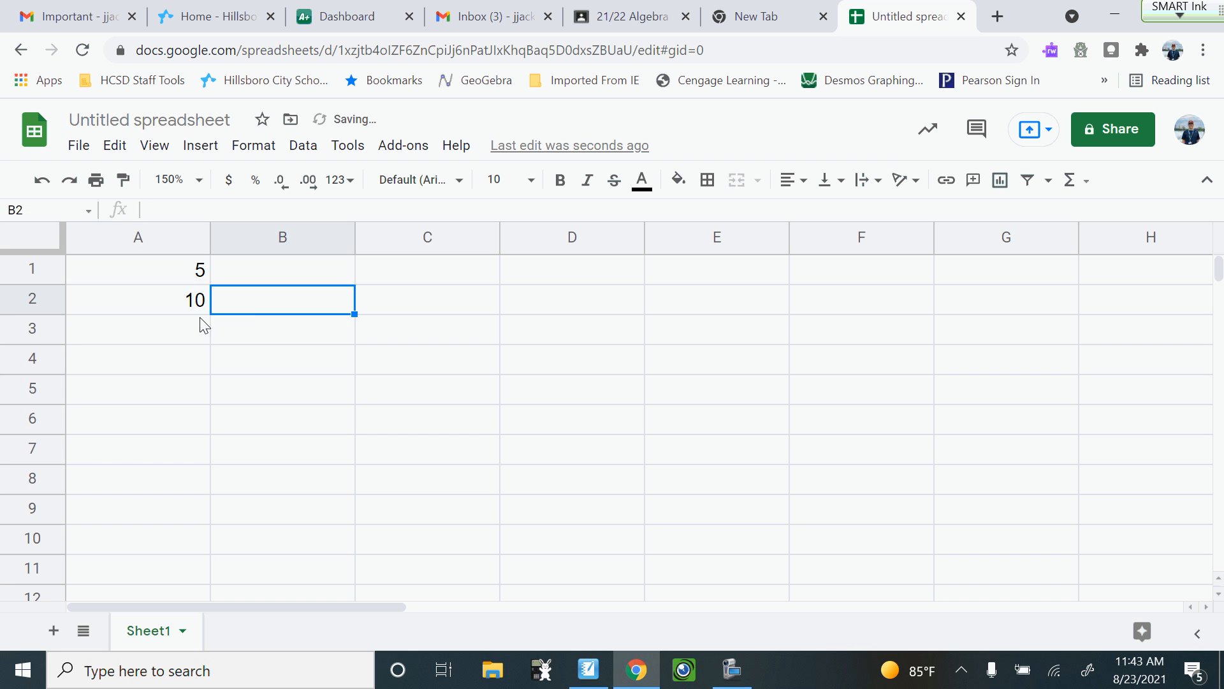
{"action": "left_click", "coordinate": [208, 310]}
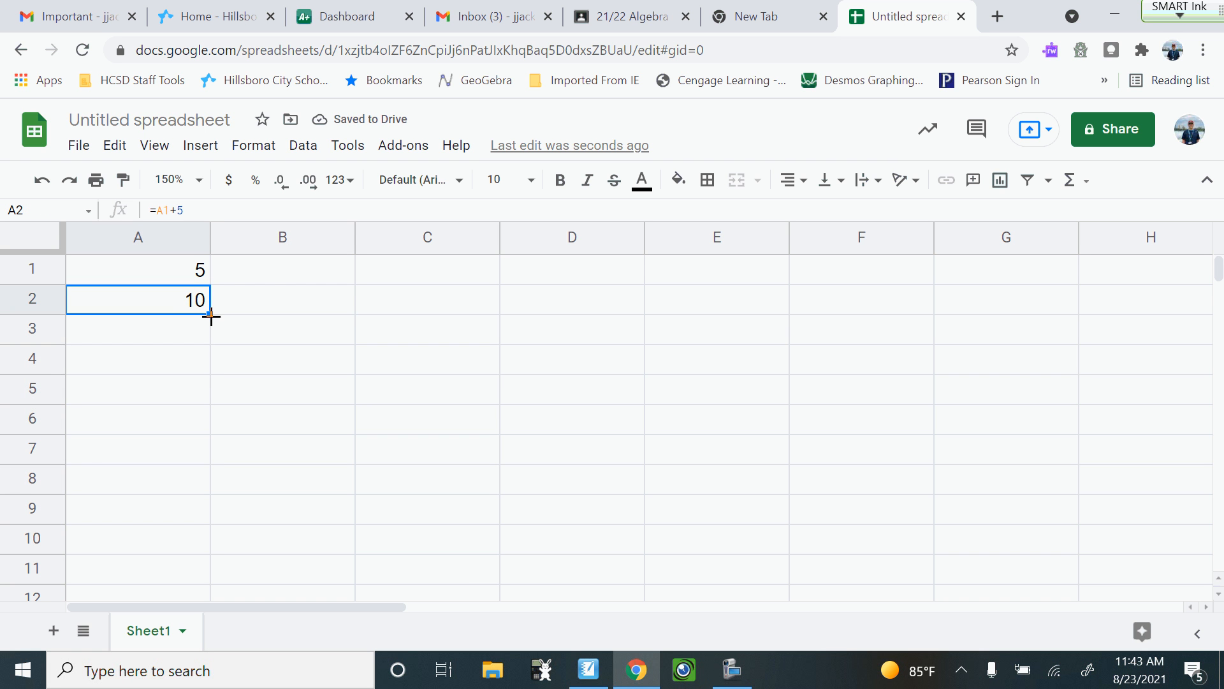
{"action": "left_click_drag", "start_coordinate": [210, 317], "coordinate": [200, 533]}
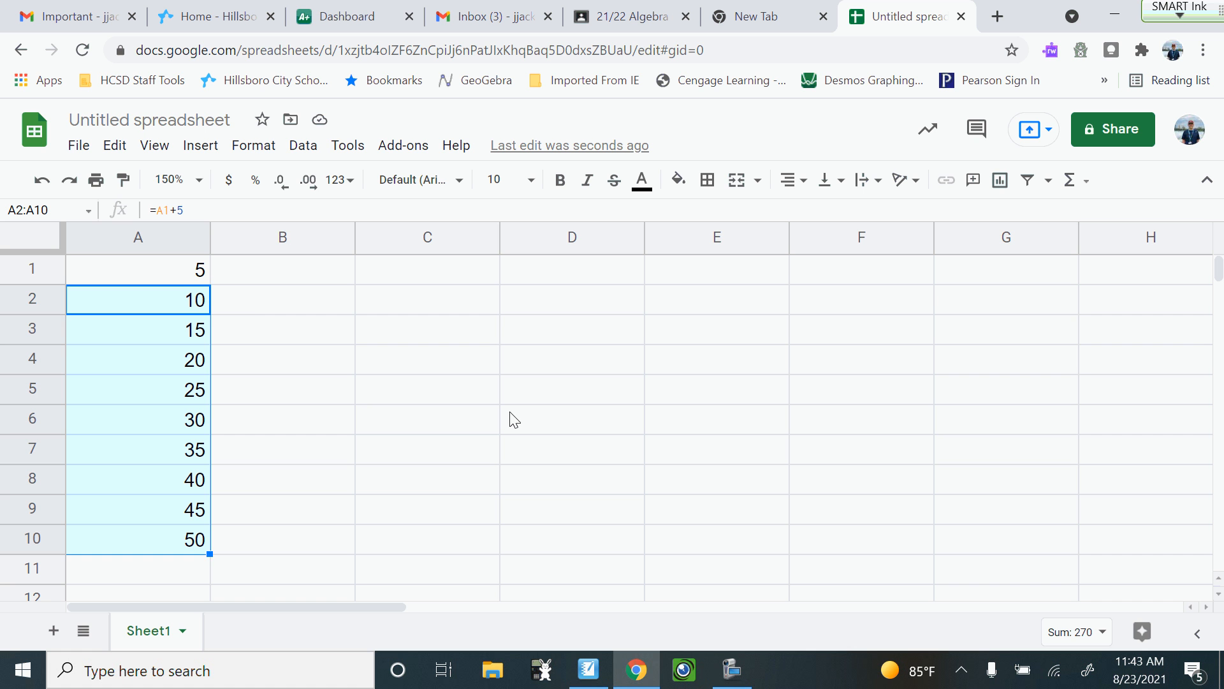
Calculate the differences between consecutive column A values with =A2-A1 in B2, filled down through B10
{"action": "left_click", "coordinate": [259, 311]}
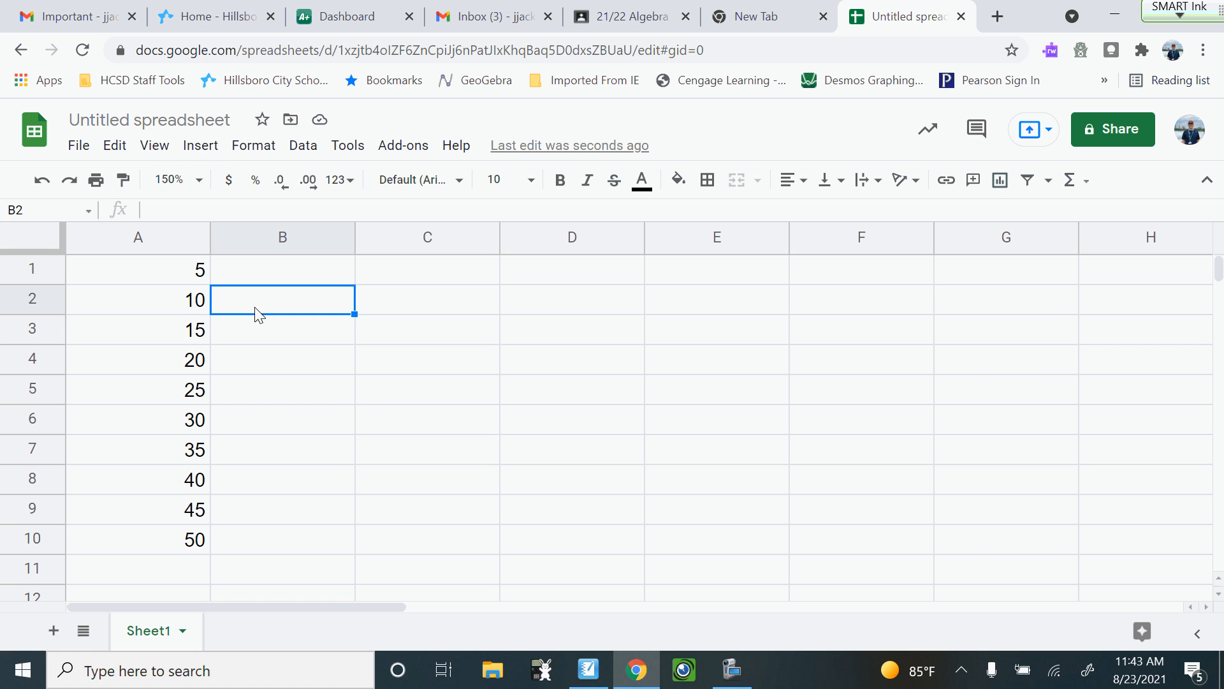
{"action": "type", "text": "="}
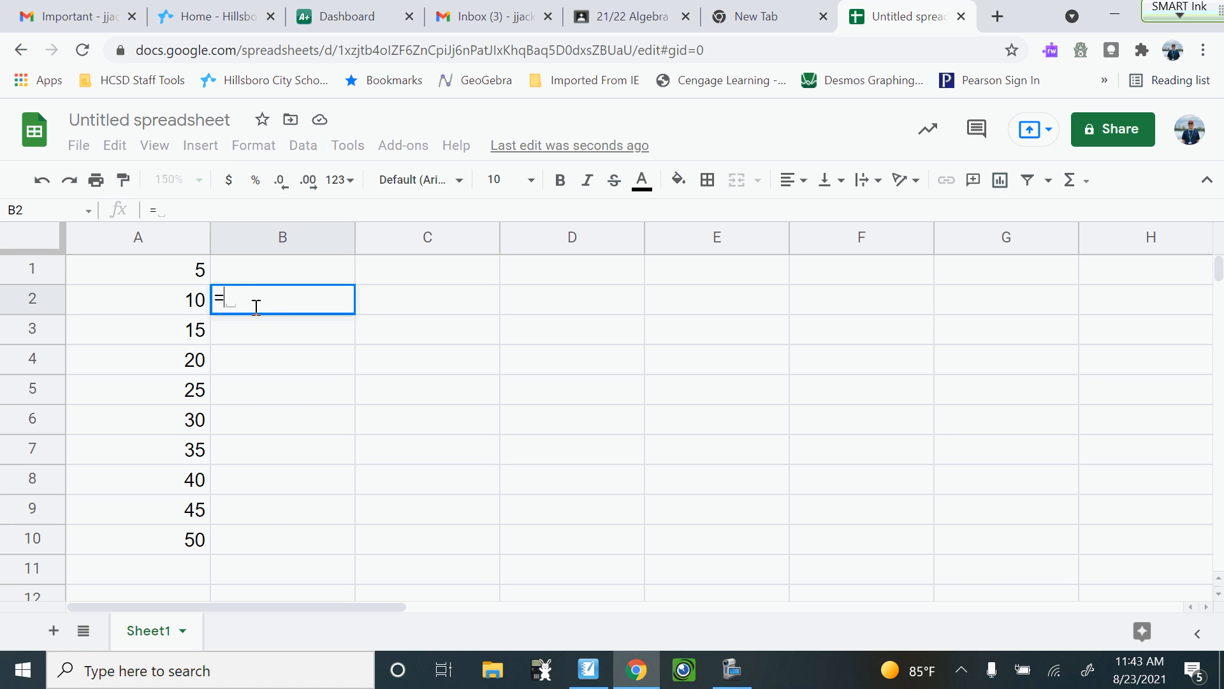
{"action": "left_click", "coordinate": [189, 306]}
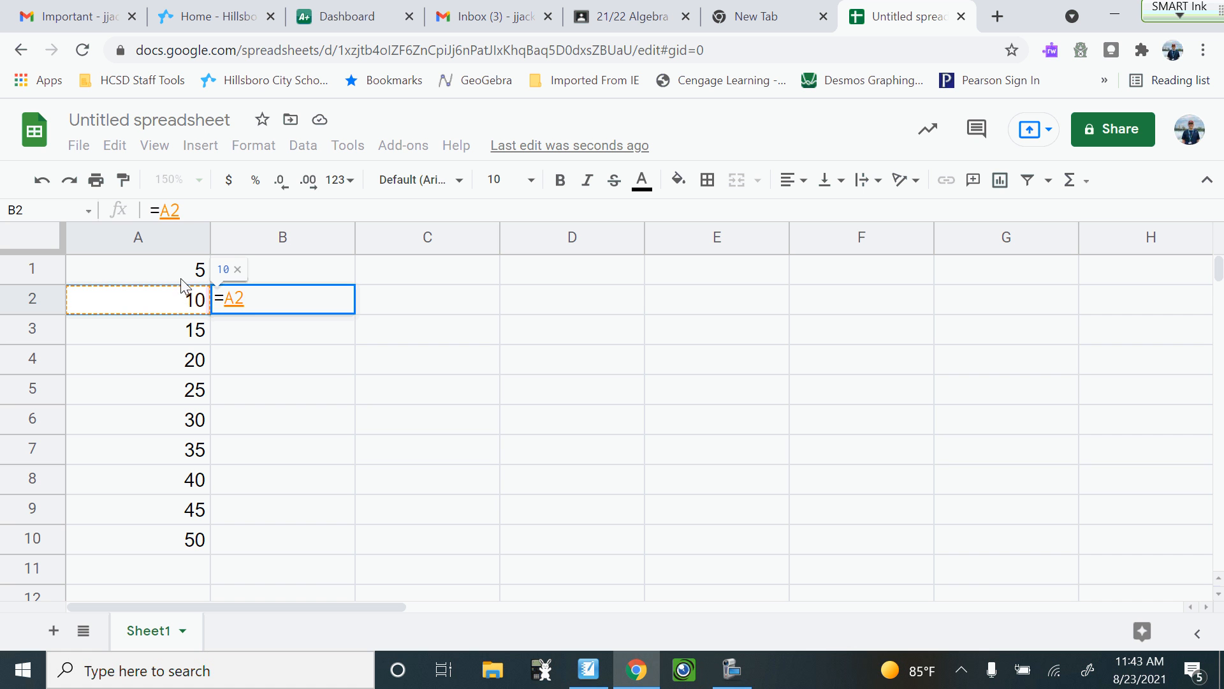
{"action": "type", "text": "-"}
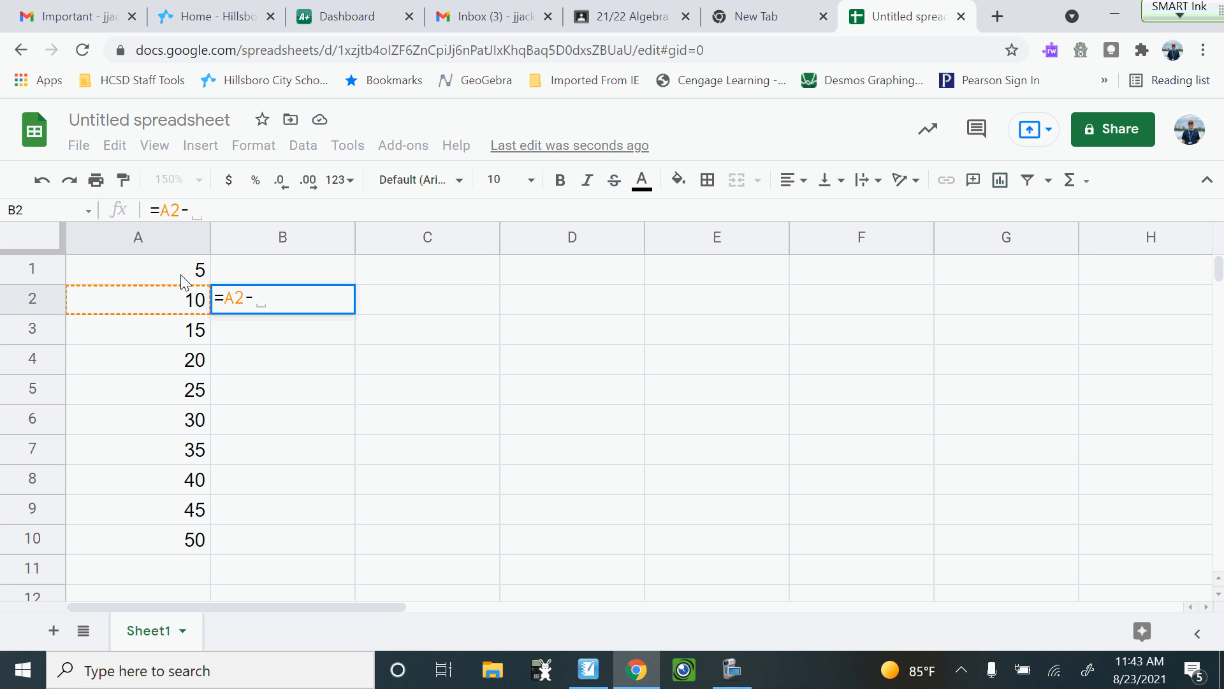
{"action": "left_click", "coordinate": [181, 266]}
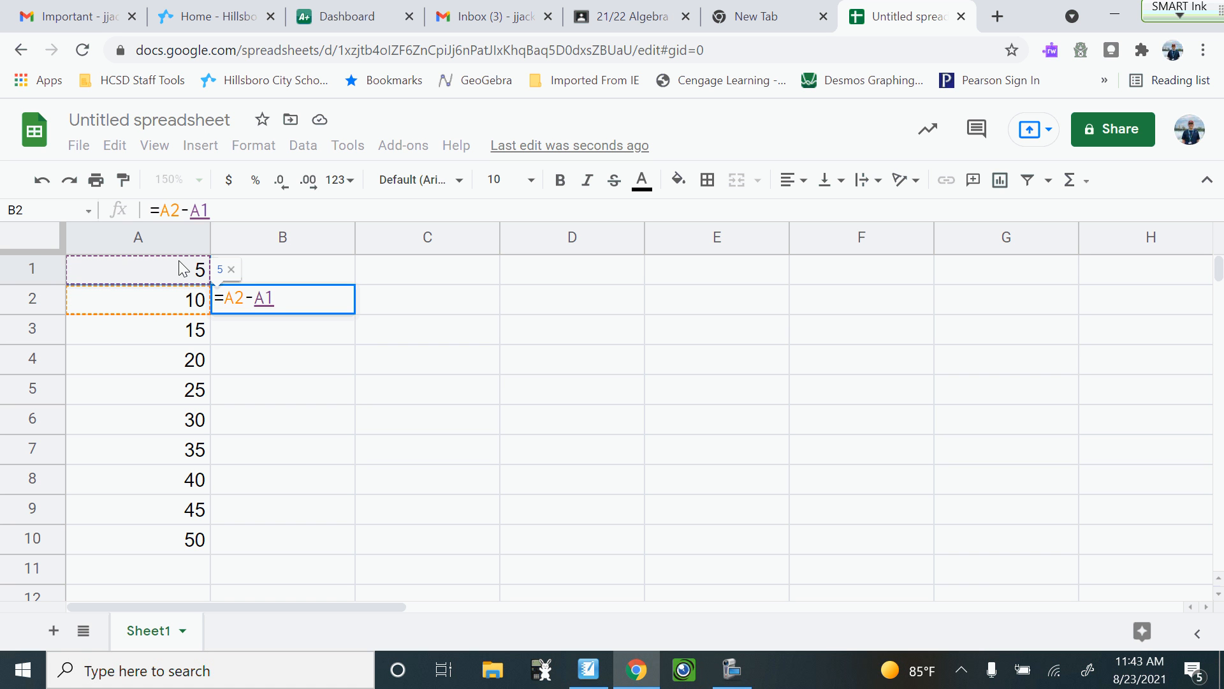
{"action": "key", "text": "Return"}
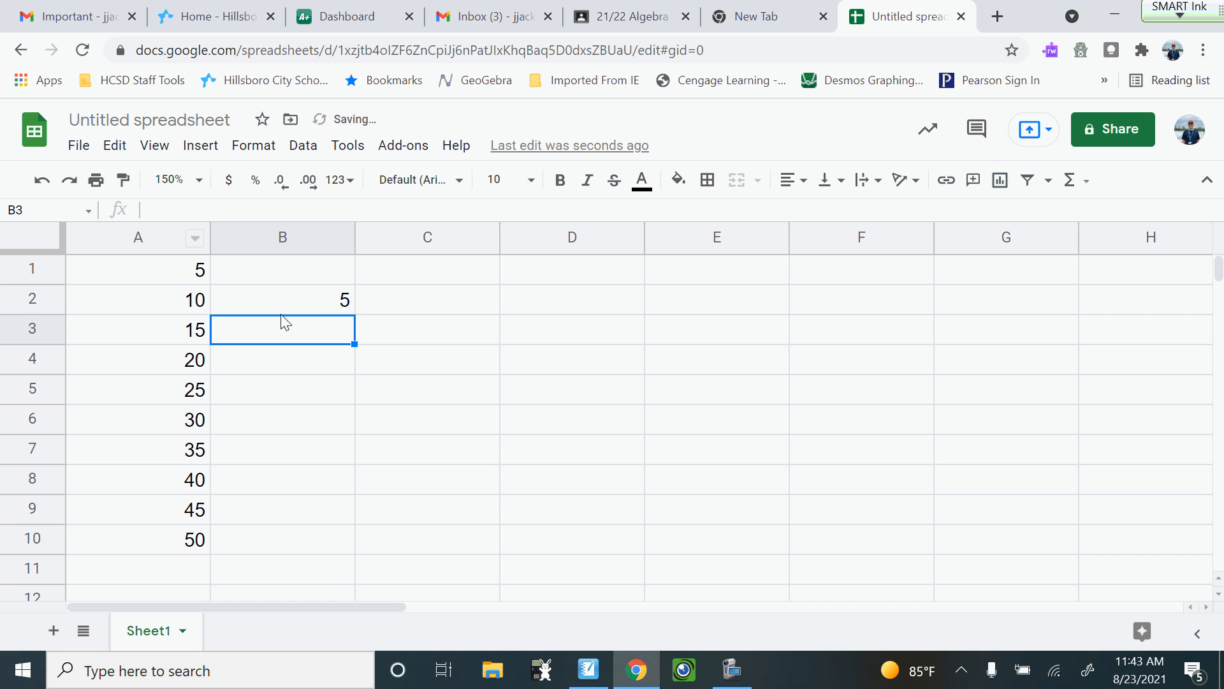
{"action": "left_click", "coordinate": [317, 310]}
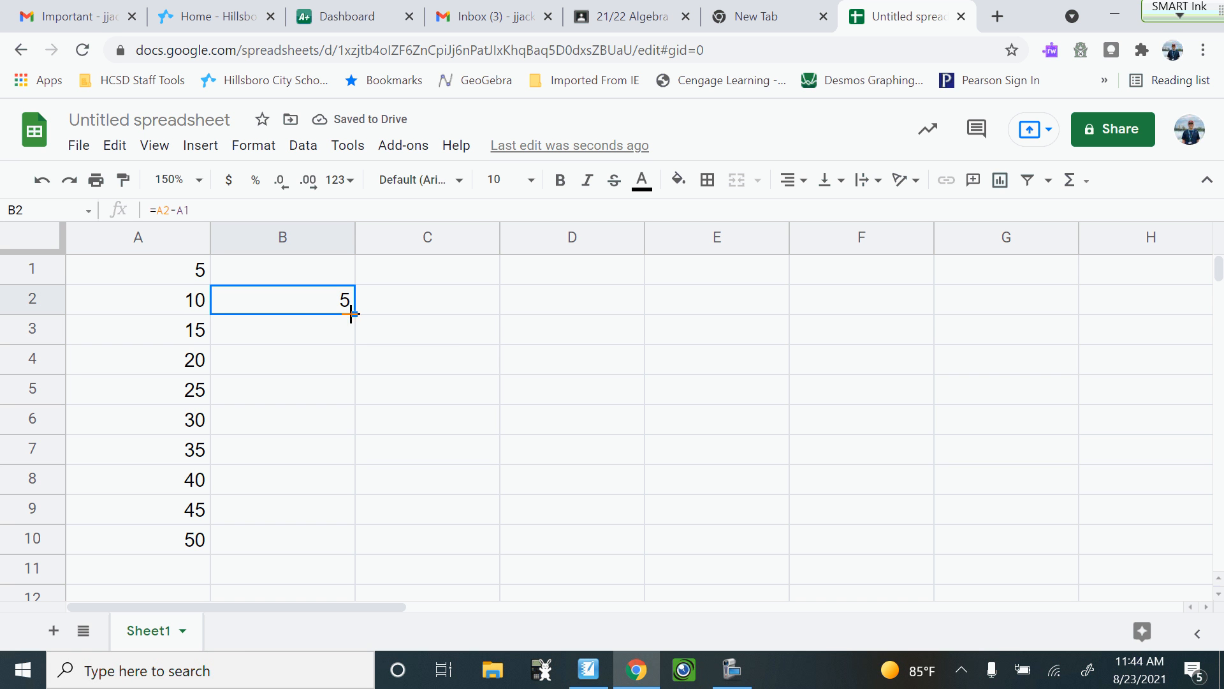
{"action": "left_click_drag", "start_coordinate": [353, 313], "coordinate": [342, 544]}
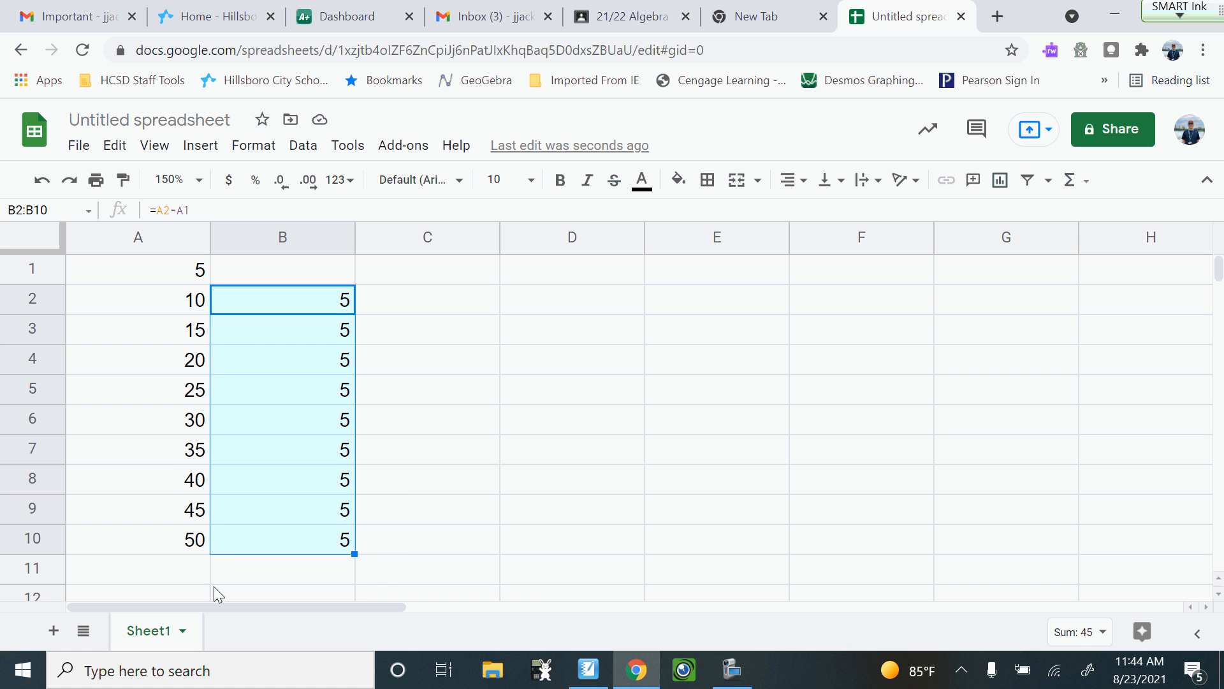
Label the differences column by entering Rate of Change in B11
{"action": "left_click", "coordinate": [244, 573]}
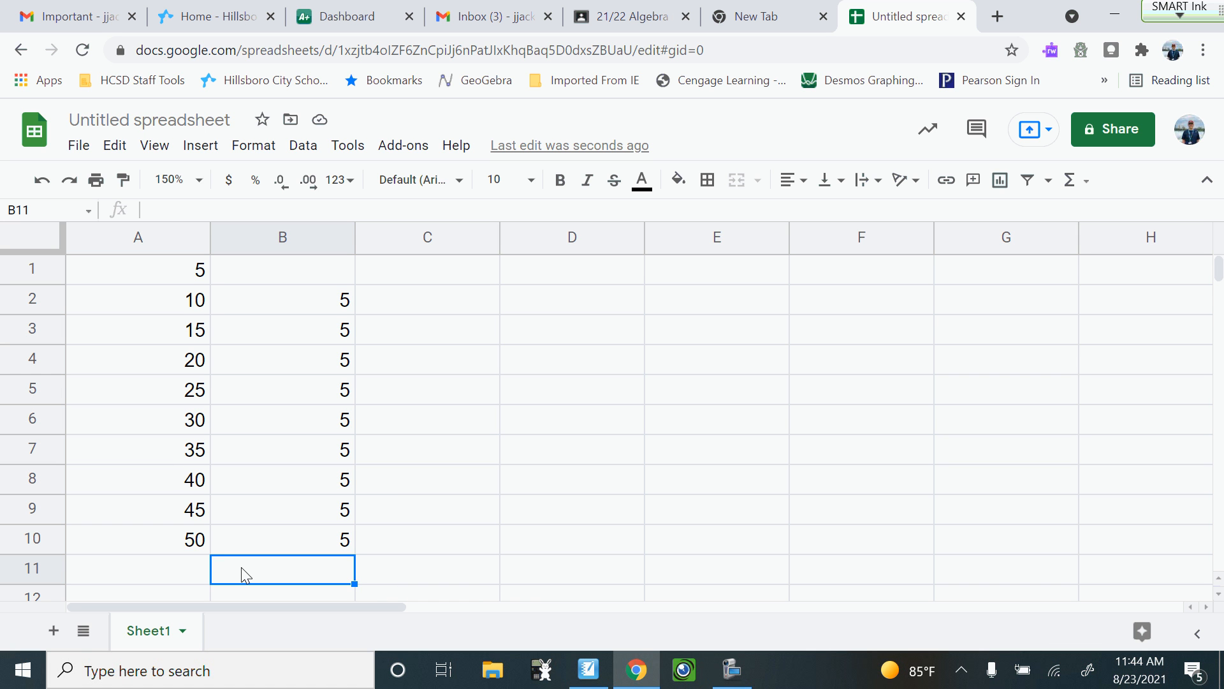
{"action": "type", "text": "RA"}
{"action": "key", "text": "BackSpace"}
{"action": "type", "text": "a"}
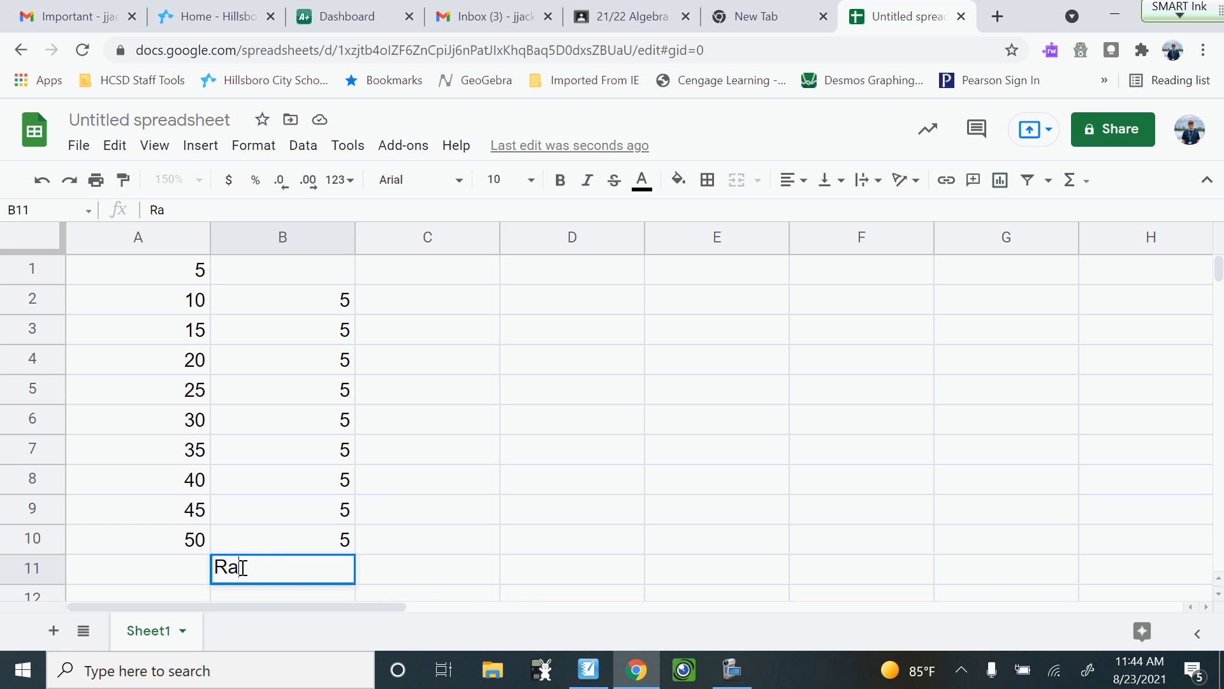
{"action": "type", "text": "te of Ch"}
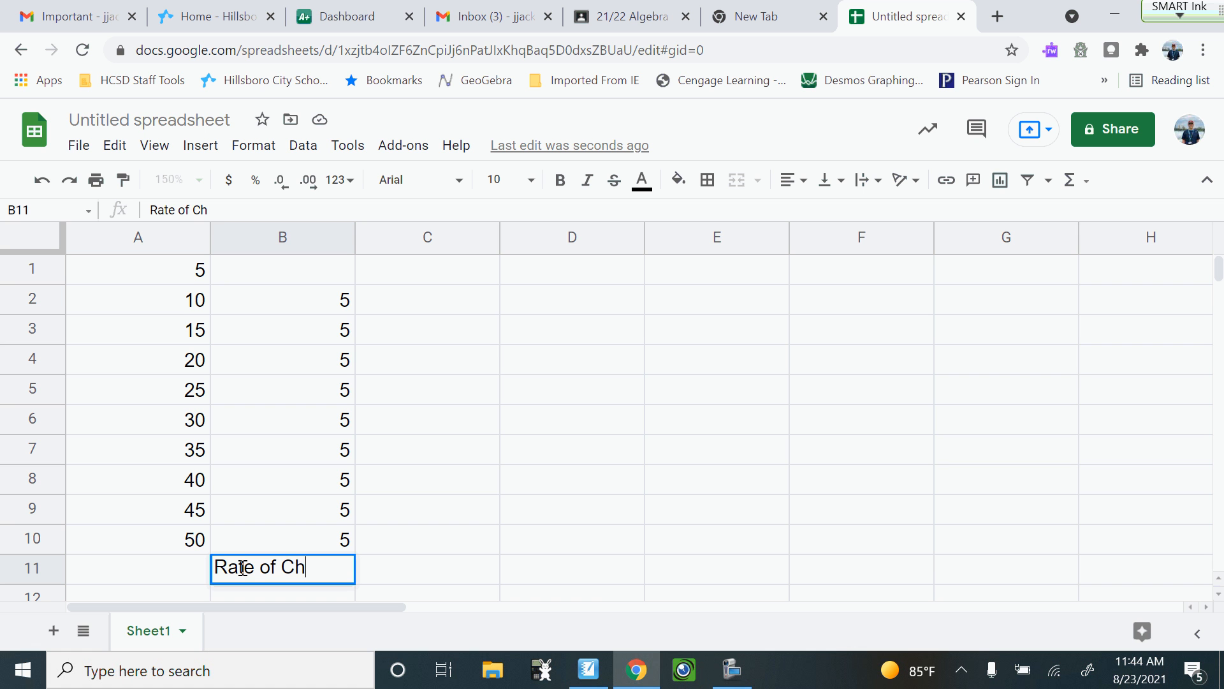
{"action": "type", "text": "ange"}
{"action": "left_click", "coordinate": [431, 305]}
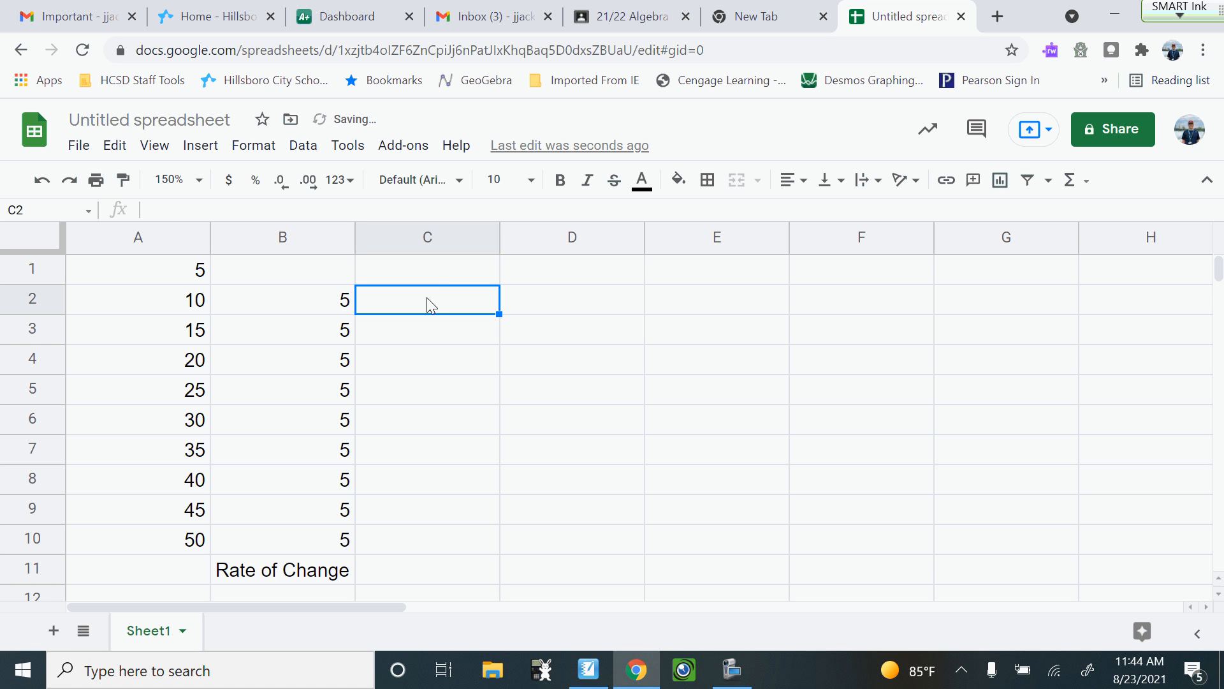
Build a doubling sequence in C1:C10, starting from 1 in C1 with the formula =2*C1 filled down from C2
{"action": "left_click", "coordinate": [443, 271]}
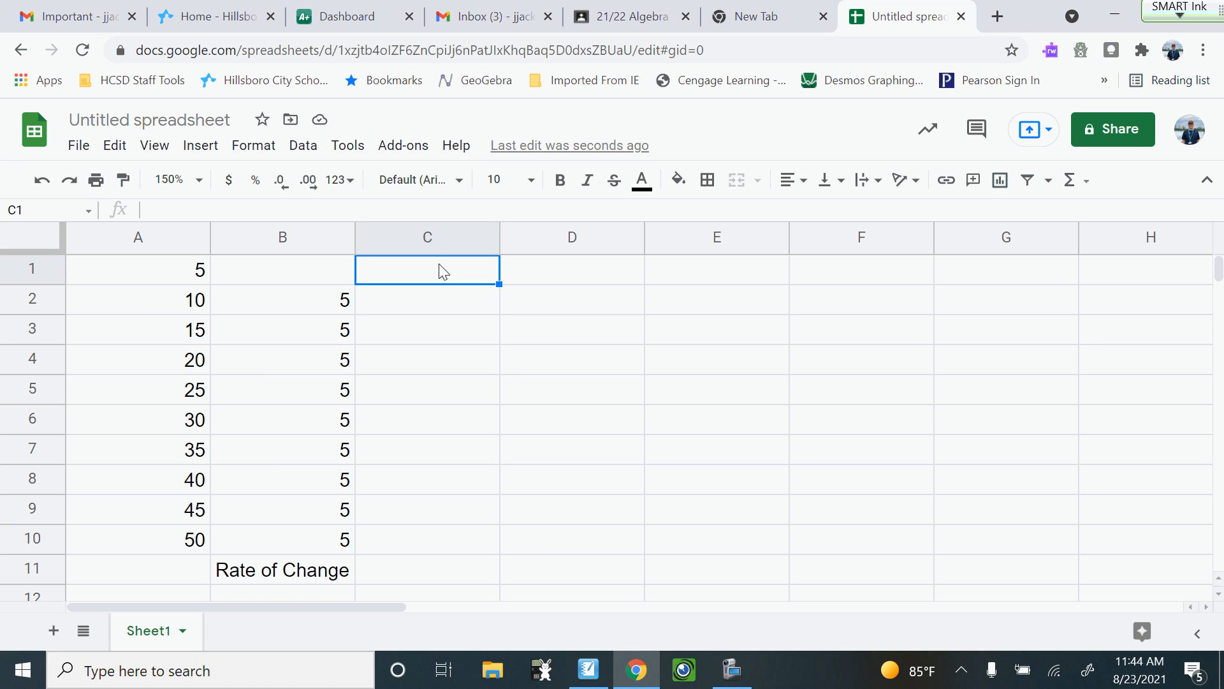
{"action": "type", "text": "1"}
{"action": "key", "text": "Return"}
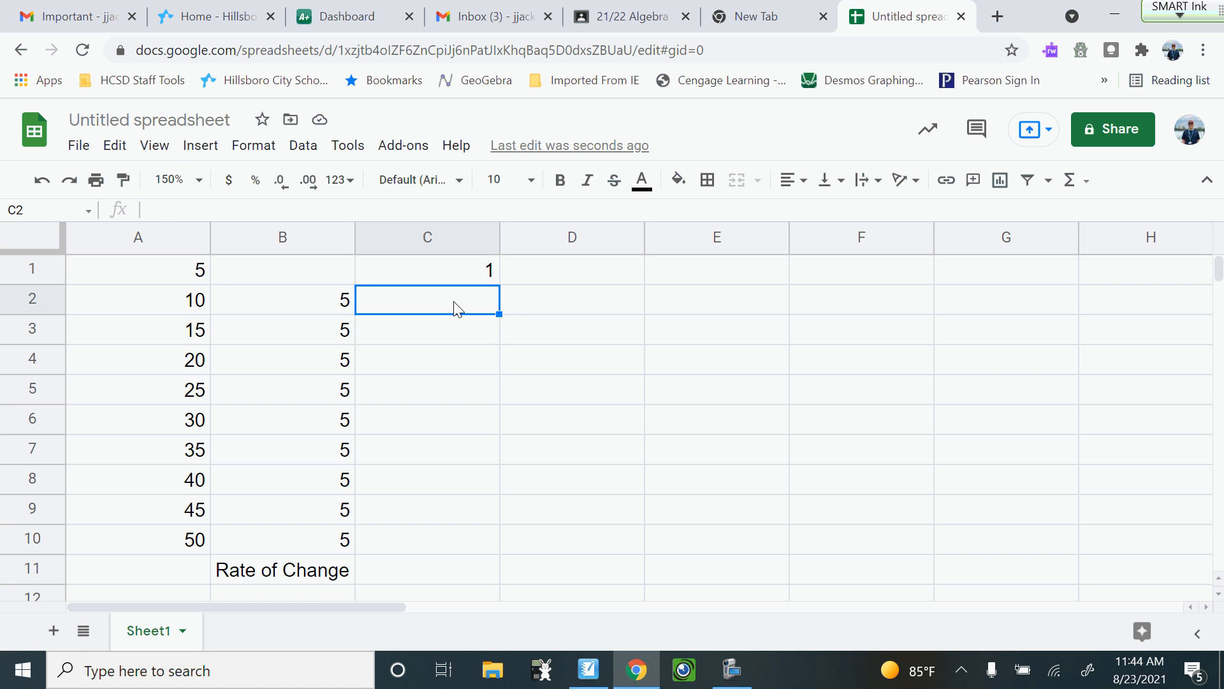
{"action": "type", "text": "="}
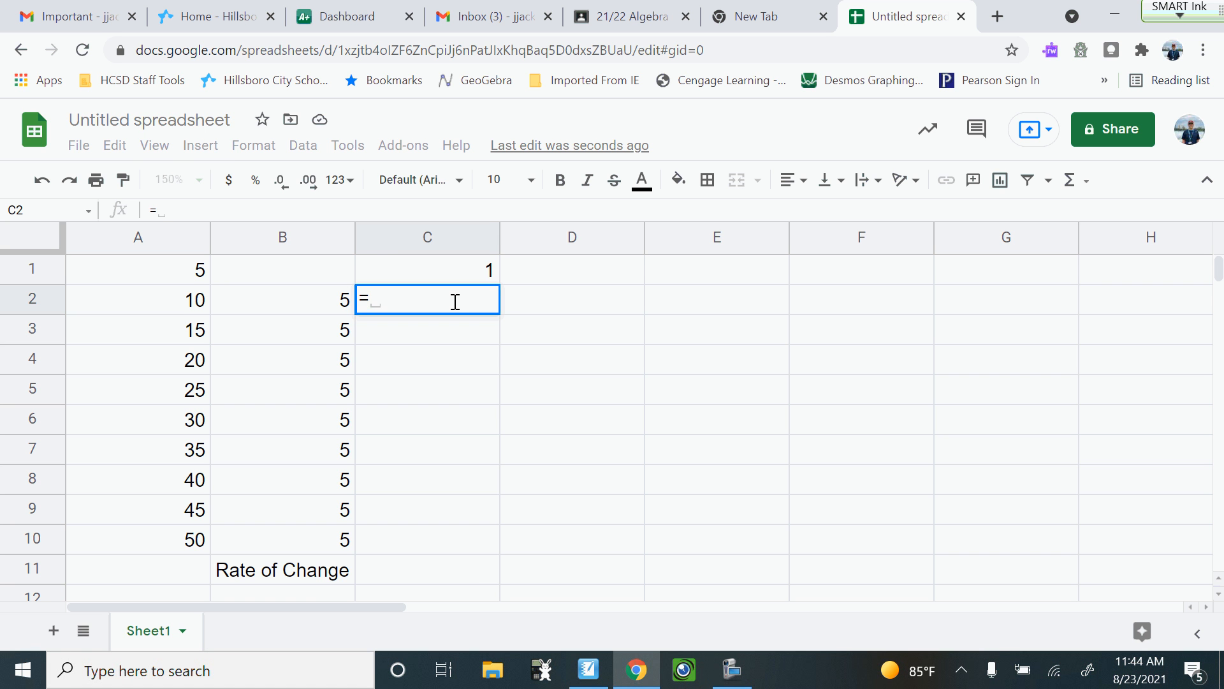
{"action": "type", "text": "2*"}
{"action": "left_click", "coordinate": [470, 281]}
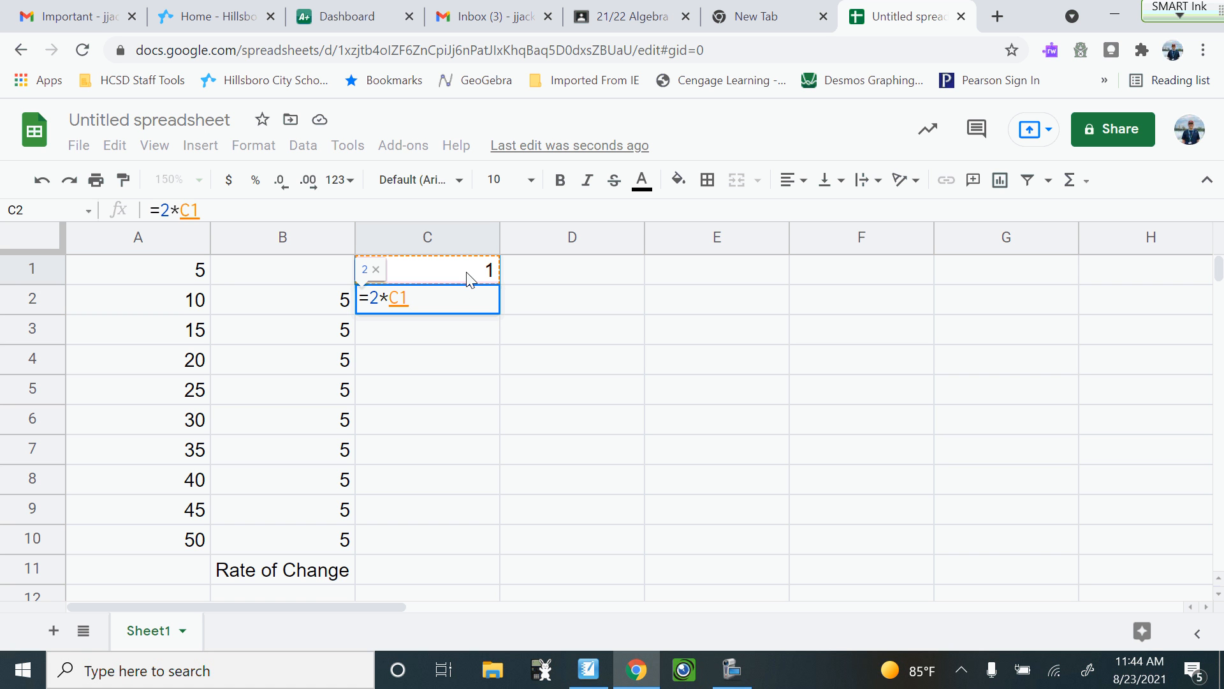
{"action": "key", "text": "Return"}
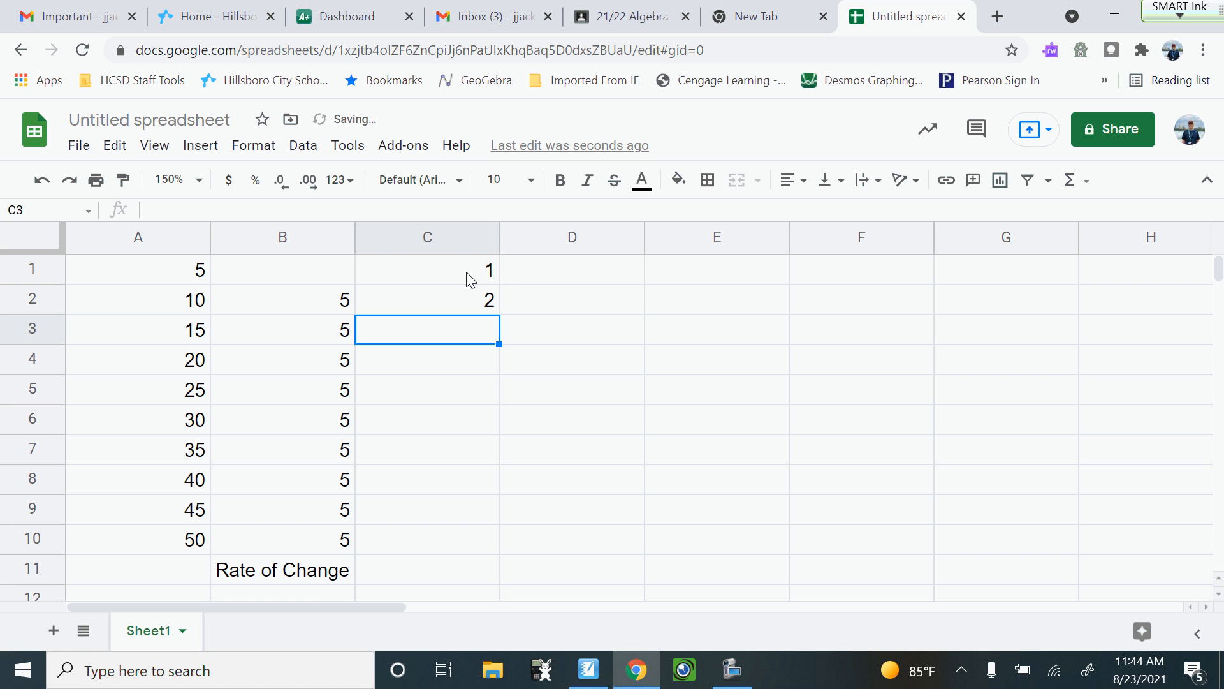
{"action": "left_click", "coordinate": [491, 305]}
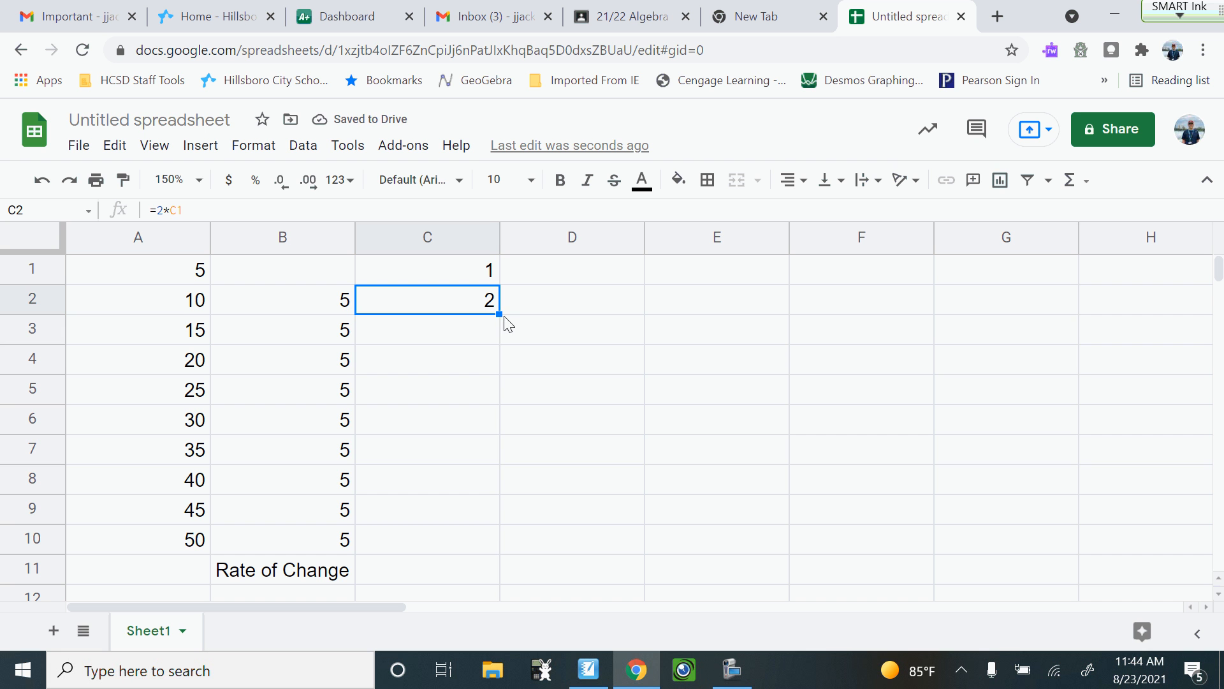
{"action": "left_click_drag", "start_coordinate": [500, 314], "coordinate": [503, 537]}
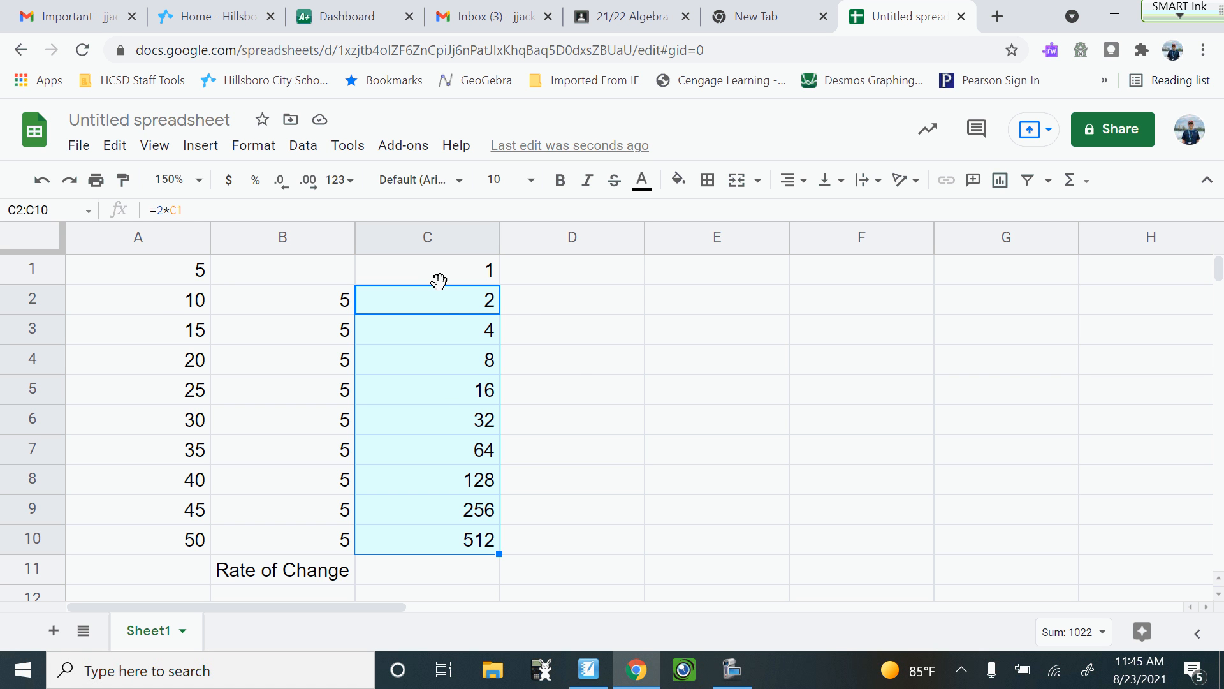
Calculate the ratios between consecutive column C values with =C2/C1 in D2, filled down through D10
{"action": "left_click", "coordinate": [550, 309]}
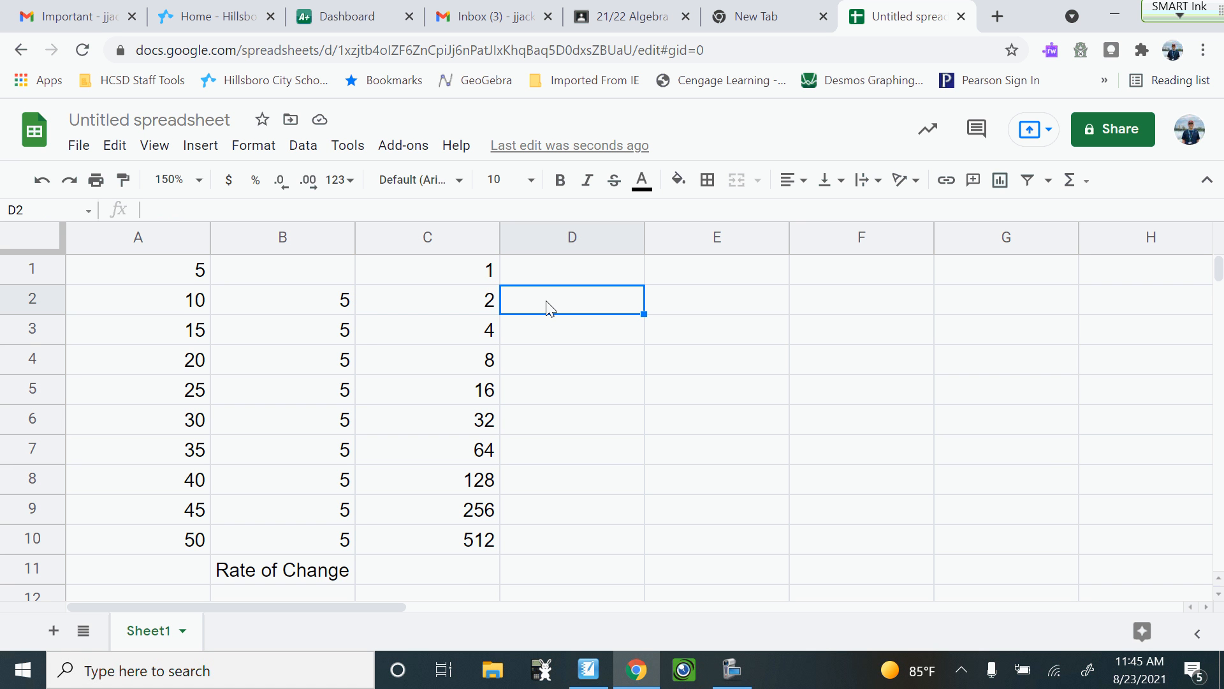
{"action": "type", "text": "="}
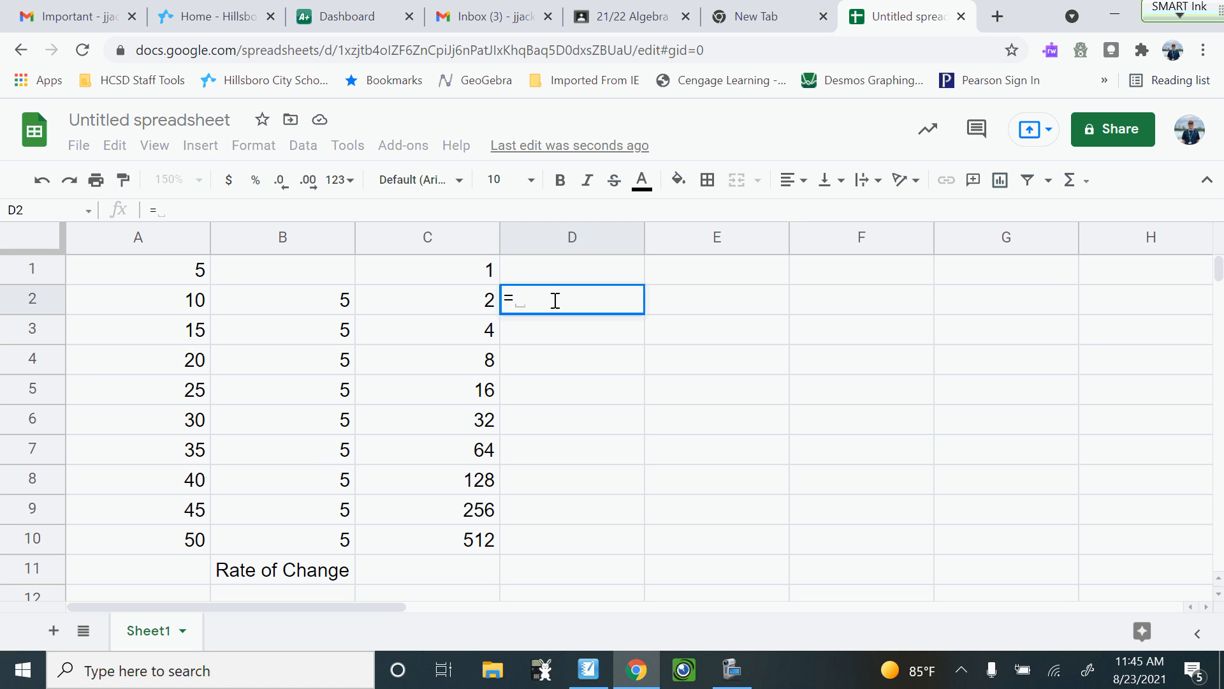
{"action": "left_click", "coordinate": [470, 307]}
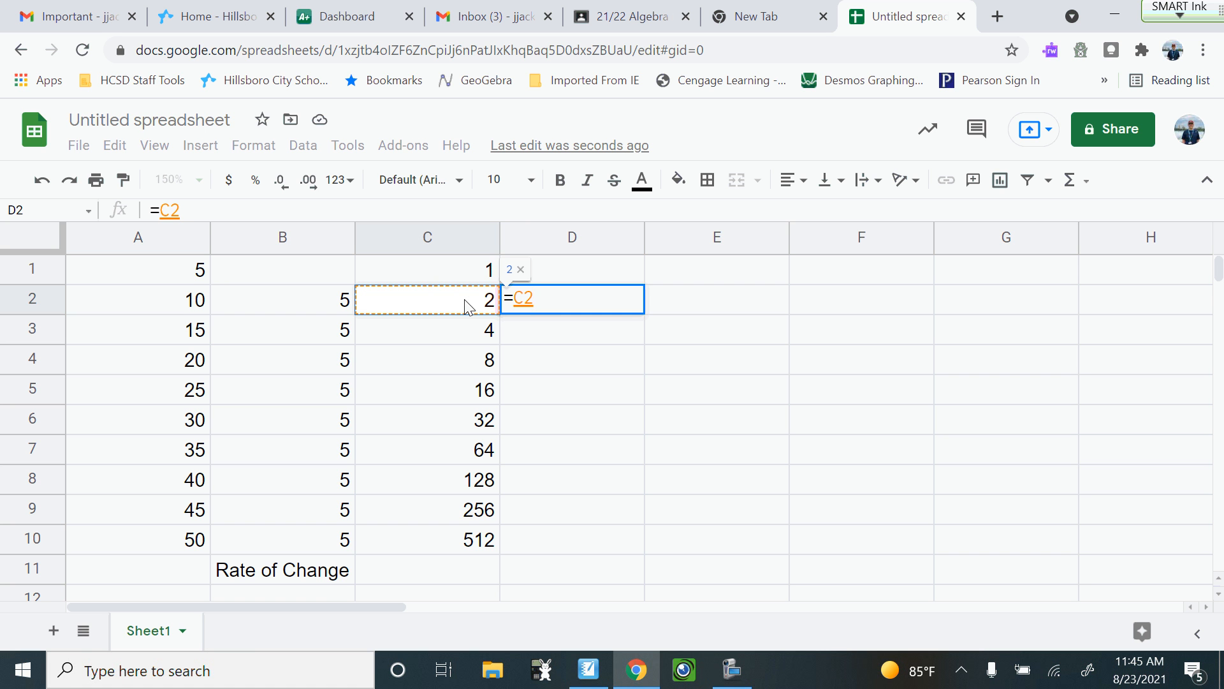
{"action": "type", "text": "/"}
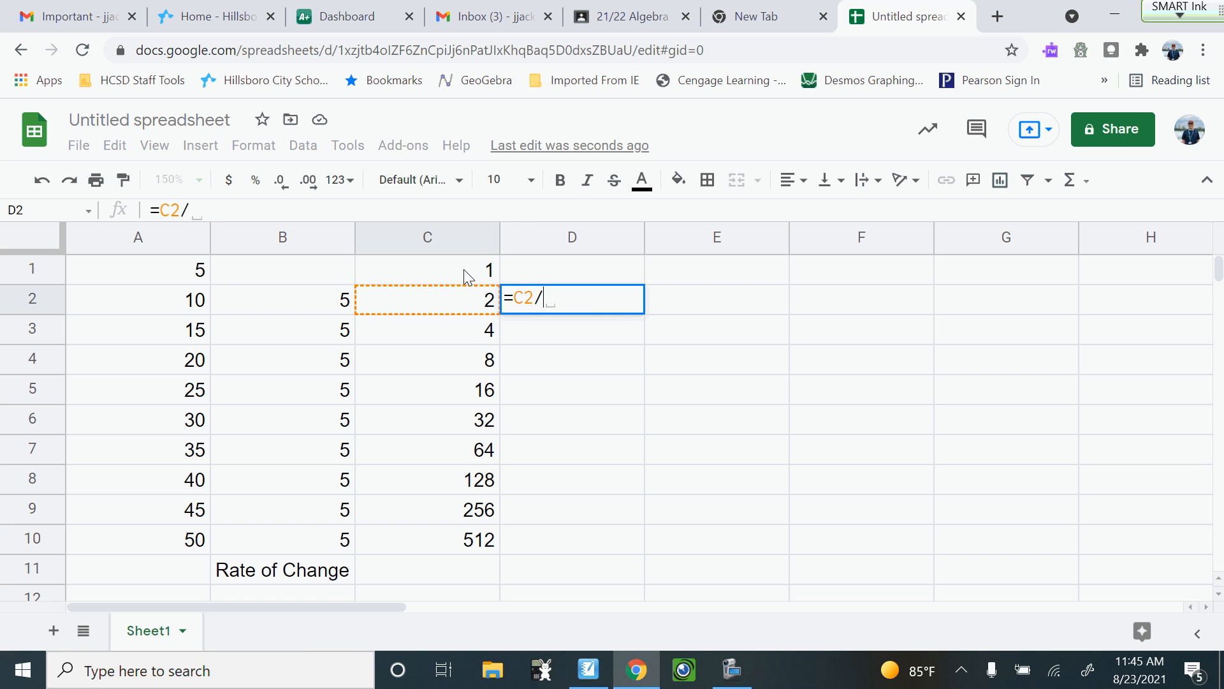
{"action": "left_click", "coordinate": [465, 269]}
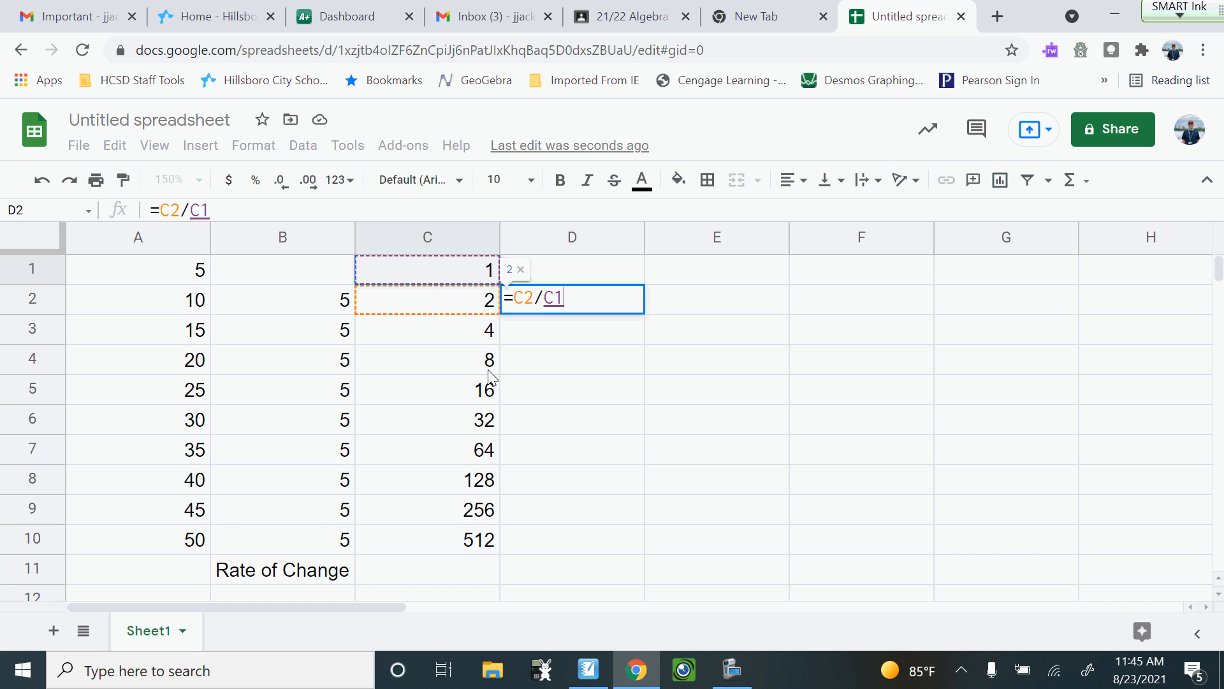
{"action": "key", "text": "Return"}
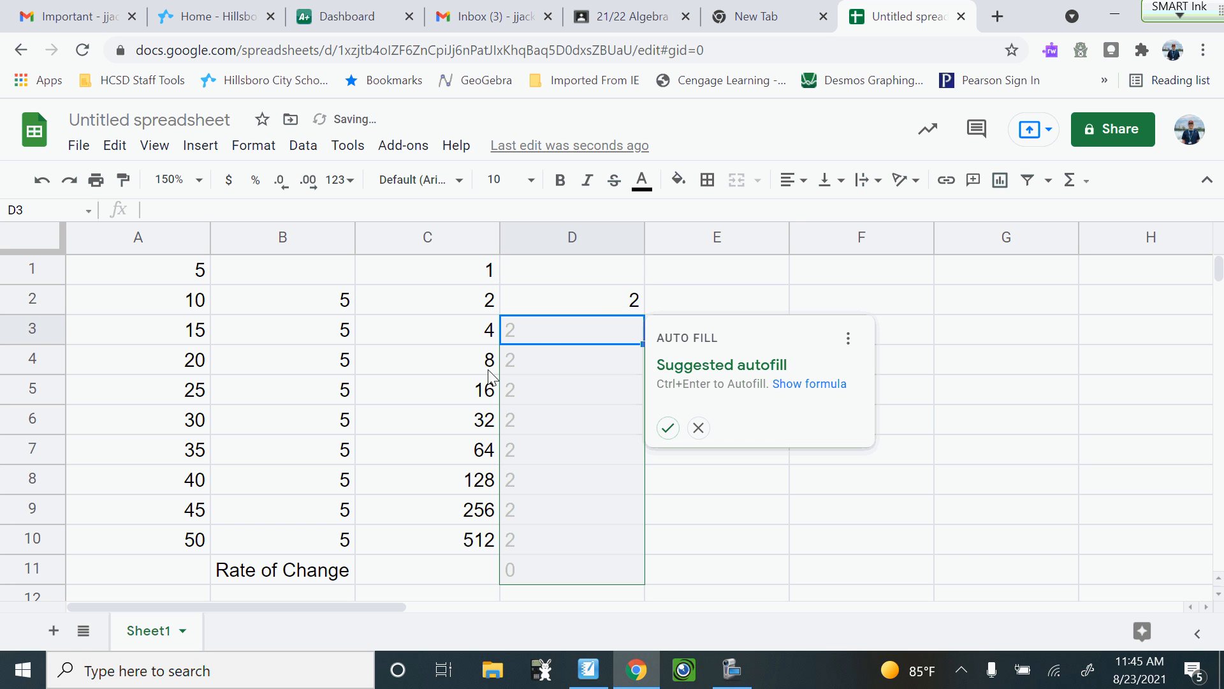
{"action": "left_click", "coordinate": [617, 305]}
{"action": "left_click_drag", "start_coordinate": [644, 313], "coordinate": [637, 541]}
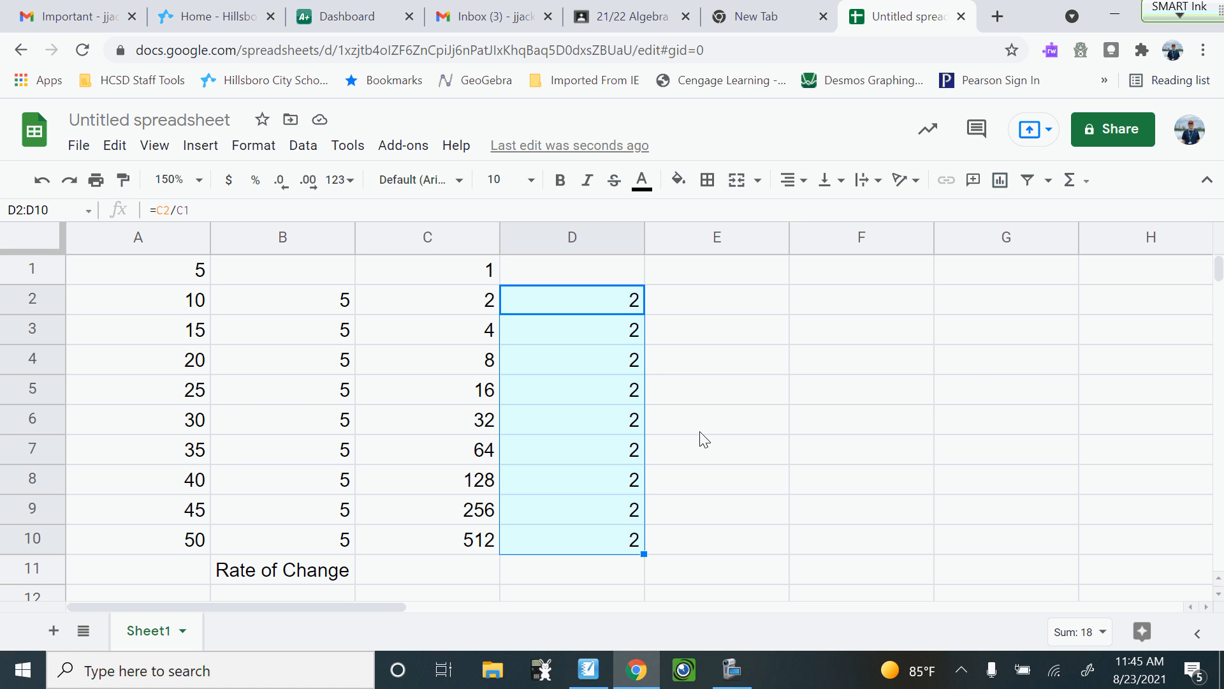
Change the starting value of the add-5 sequence in A1 to 9
{"action": "left_click", "coordinate": [195, 278]}
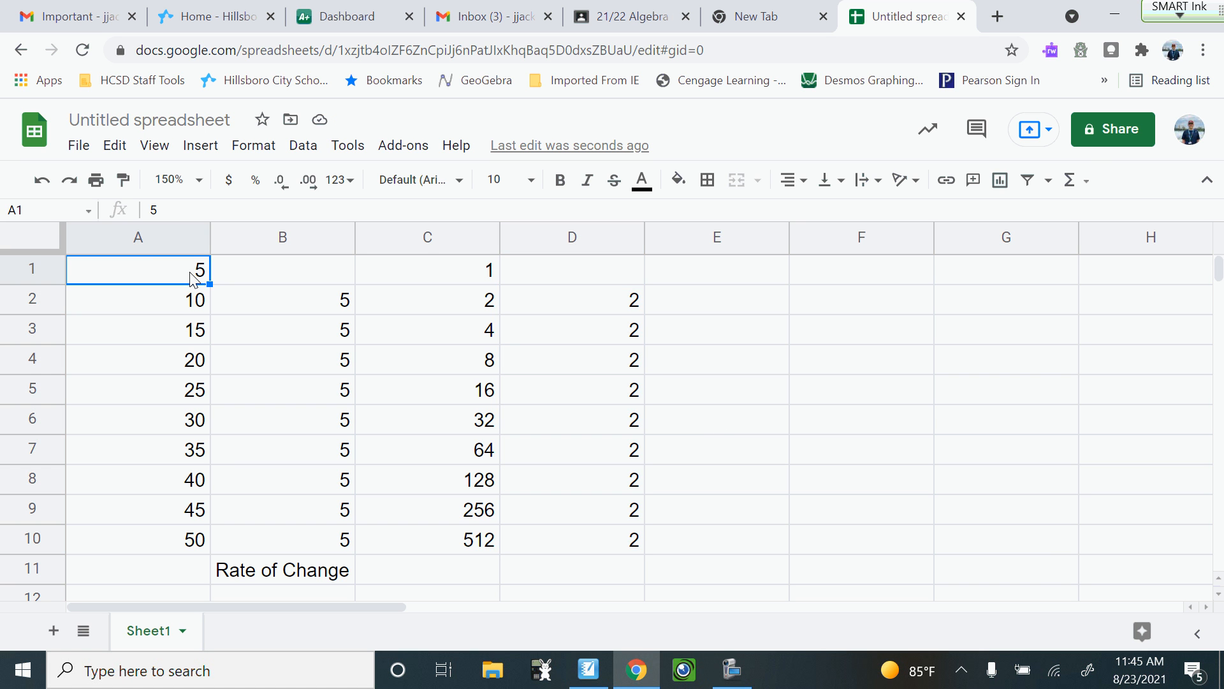
{"action": "left_click", "coordinate": [169, 213]}
{"action": "key", "text": "BackSpace"}
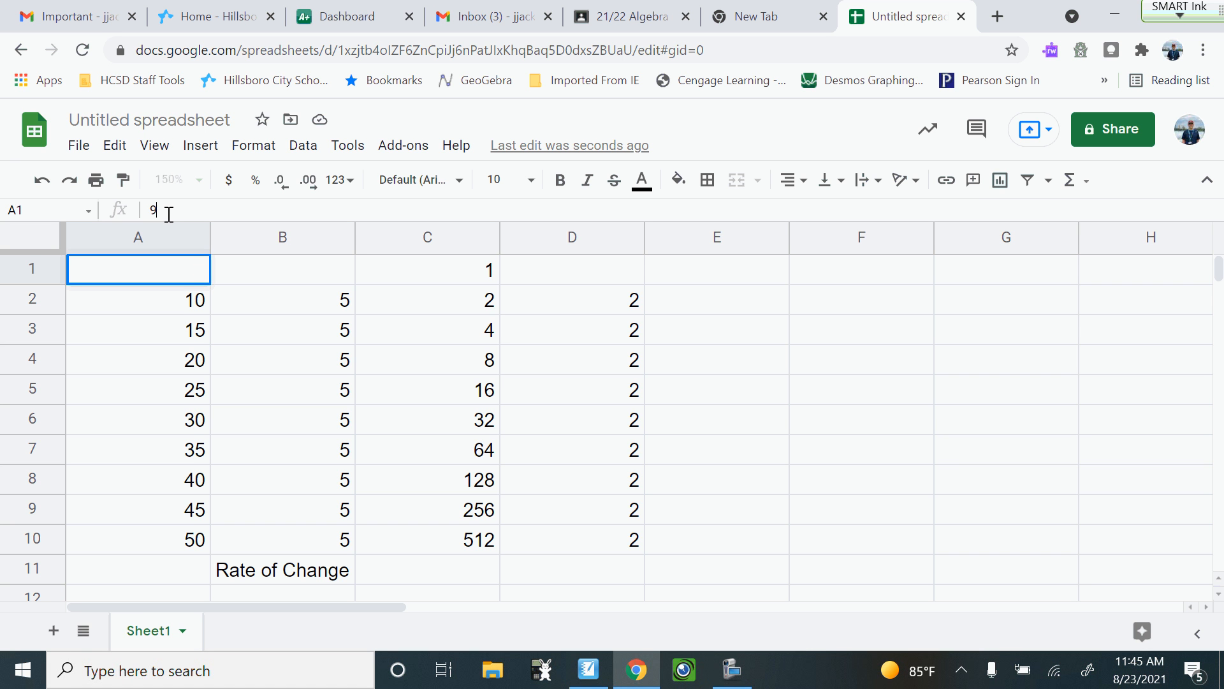
{"action": "key", "text": "Return"}
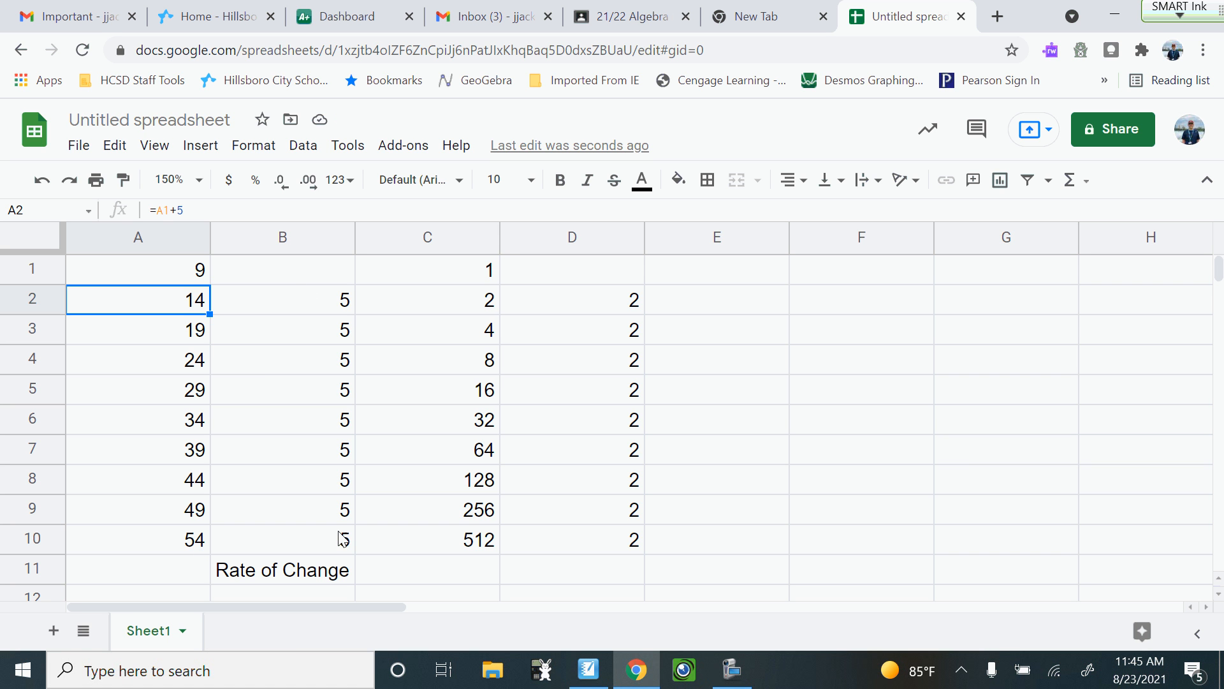
Change the starting value of the doubling sequence in C1 to 7
{"action": "left_click", "coordinate": [490, 274]}
{"action": "double_click", "coordinate": [488, 270]}
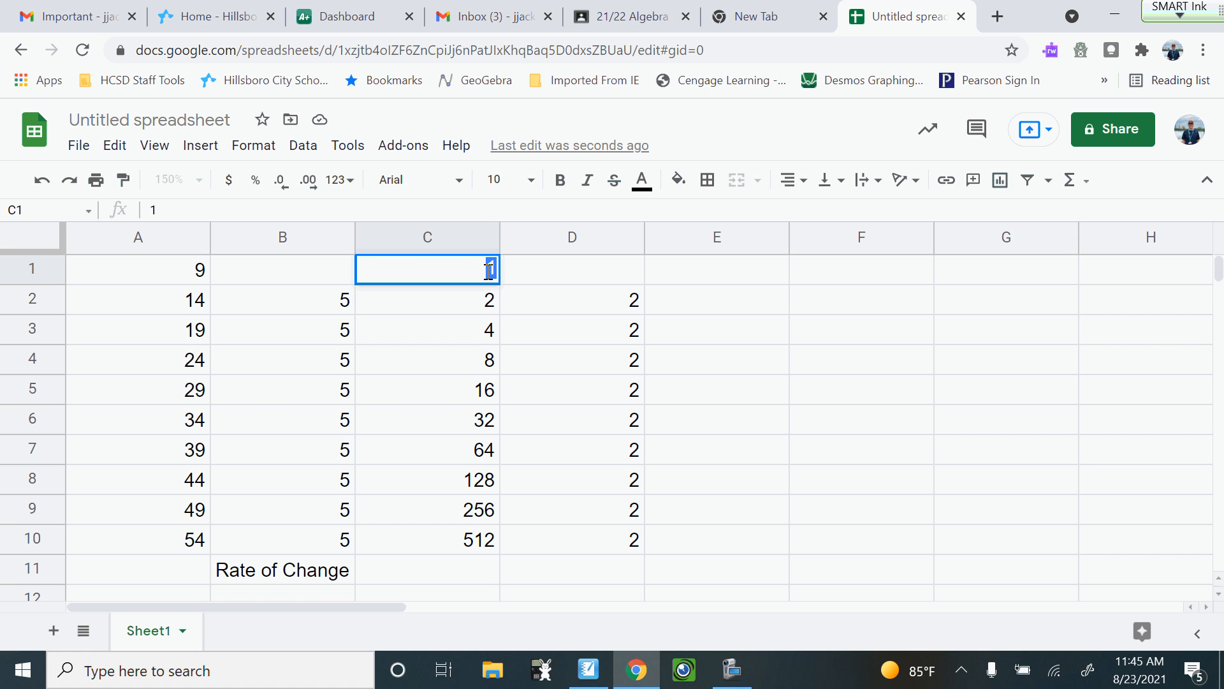
{"action": "type", "text": "7"}
{"action": "key", "text": "Return"}
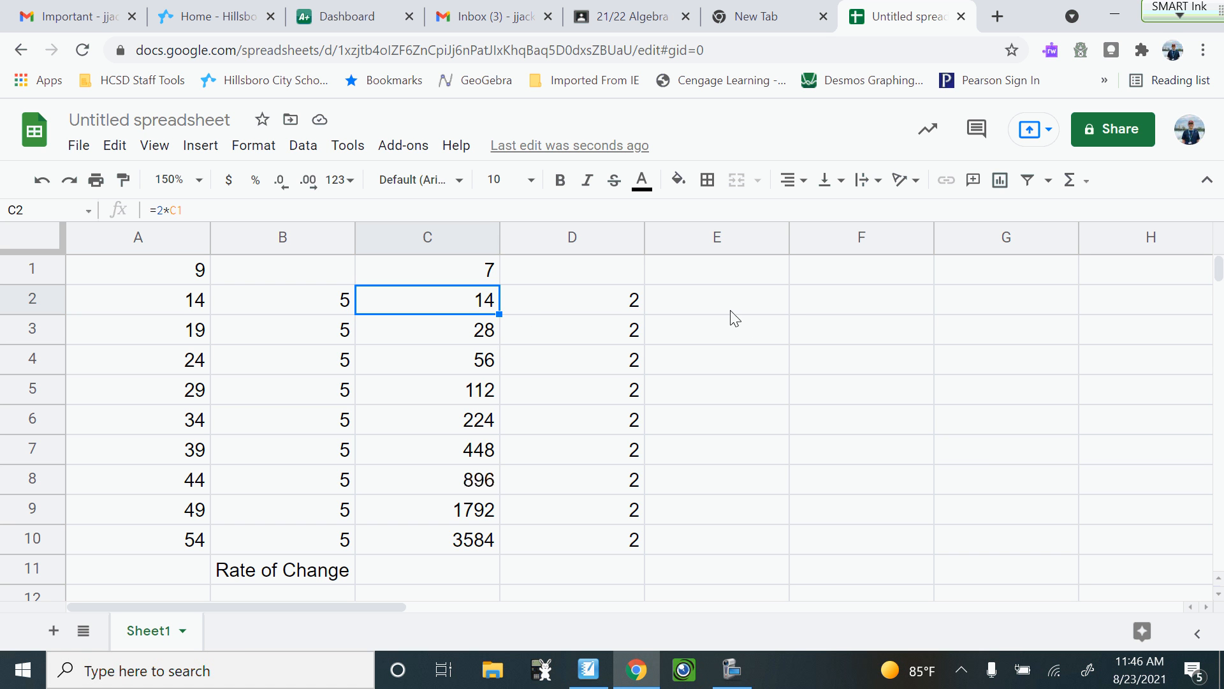
Enter -25 in E2 and calculate its absolute value in E3 with the formula =ABS(E2)
{"action": "left_click", "coordinate": [751, 309]}
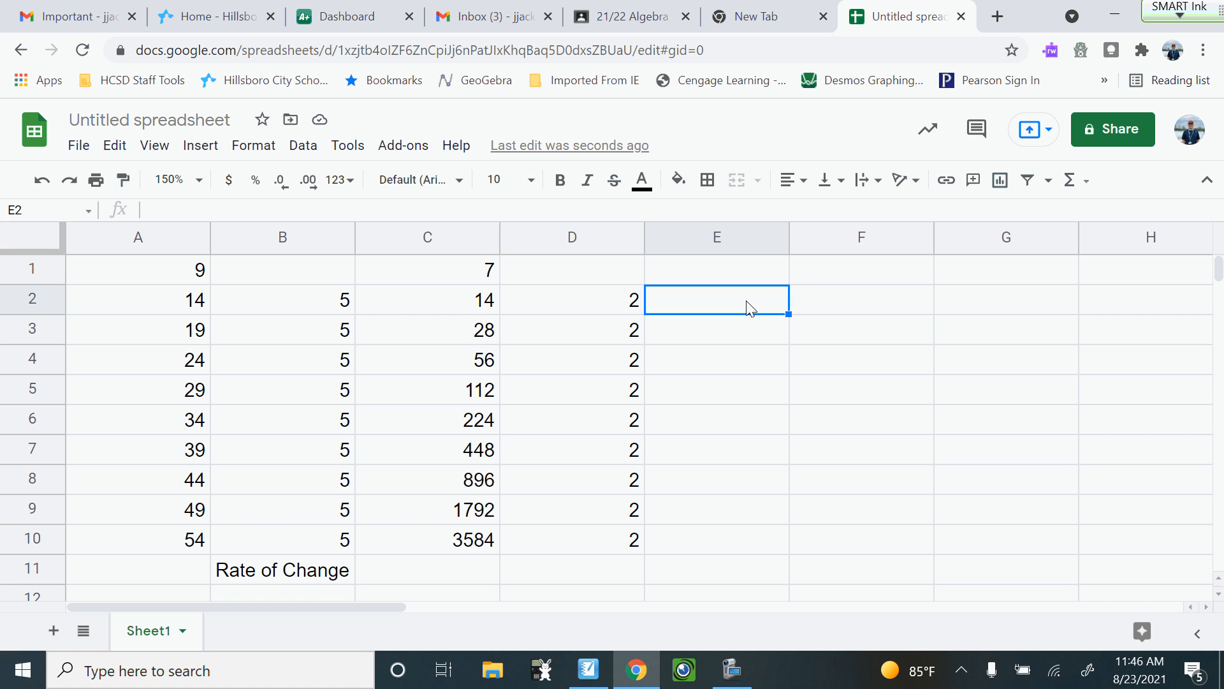
{"action": "type", "text": "-25"}
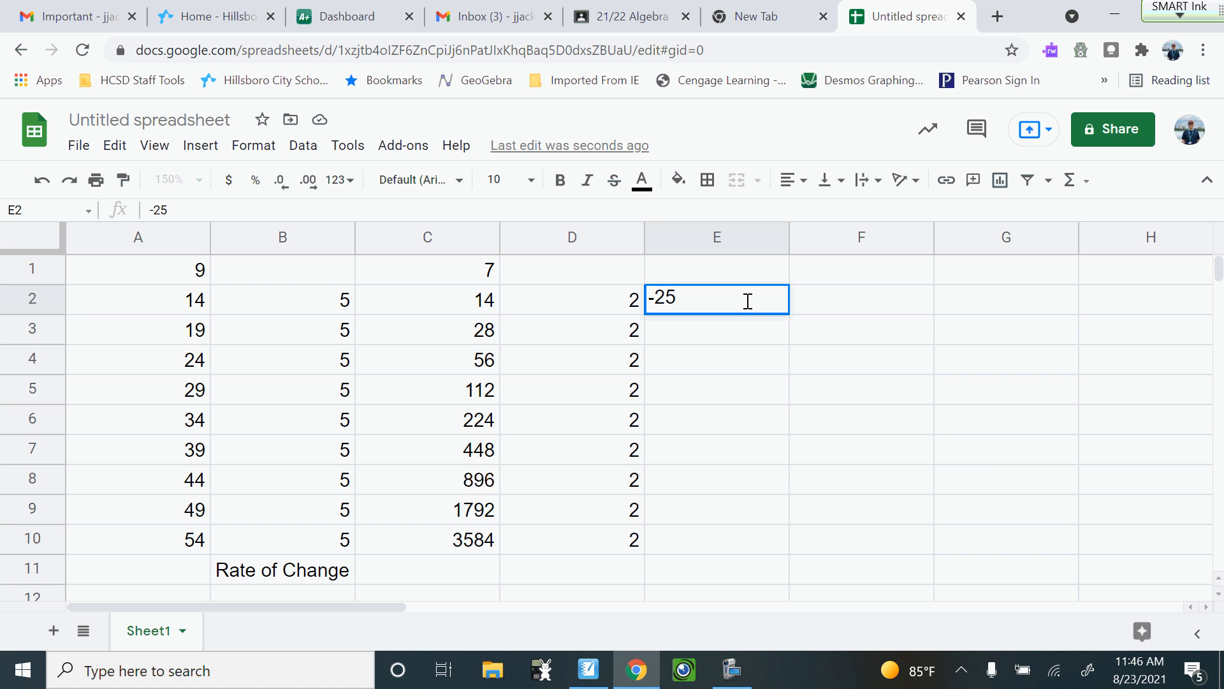
{"action": "key", "text": "Return"}
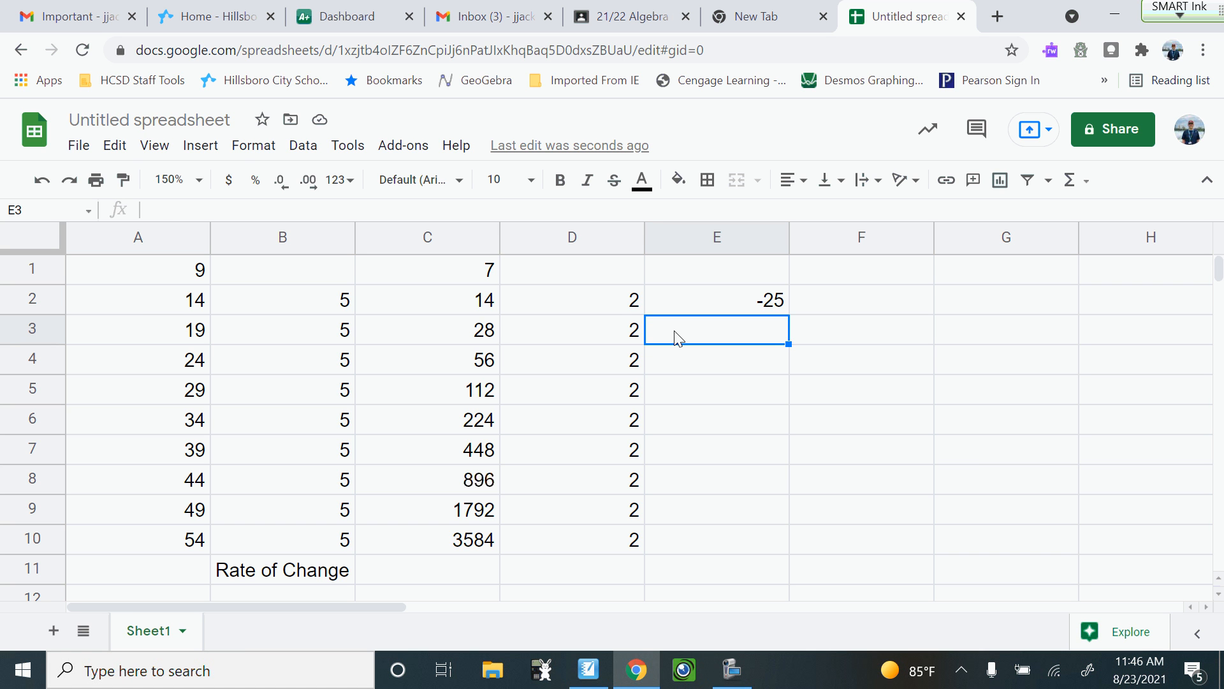
{"action": "type", "text": "="}
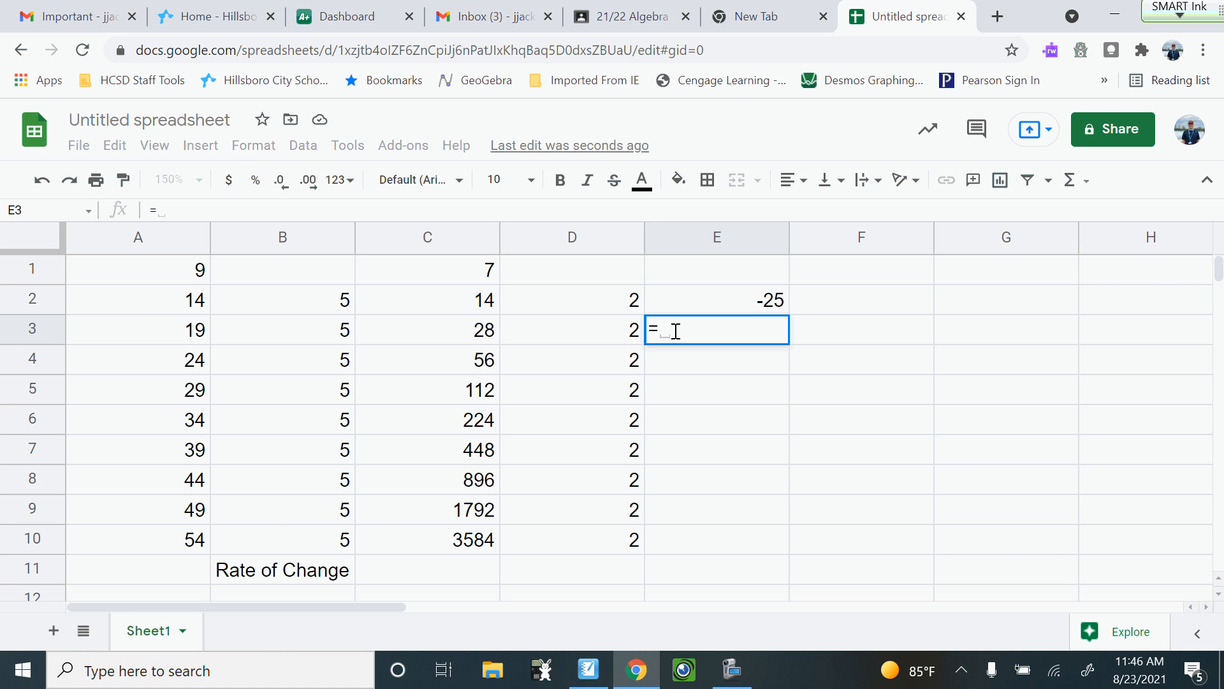
{"action": "type", "text": "a"}
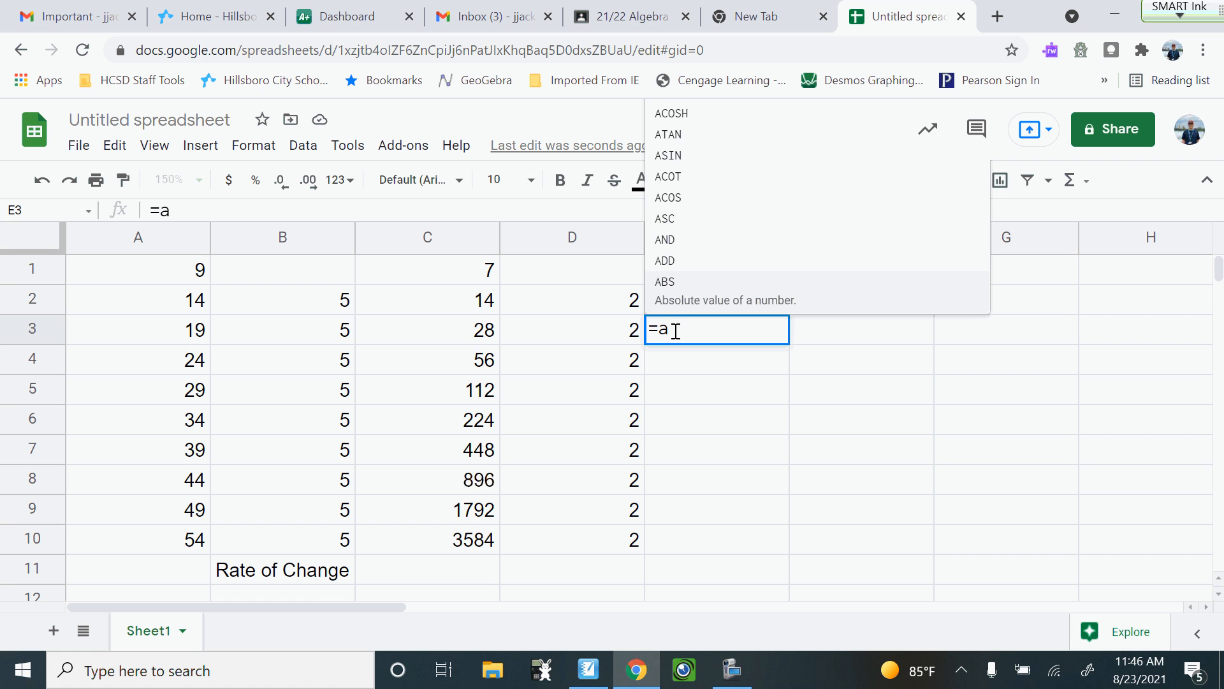
{"action": "type", "text": "bs"}
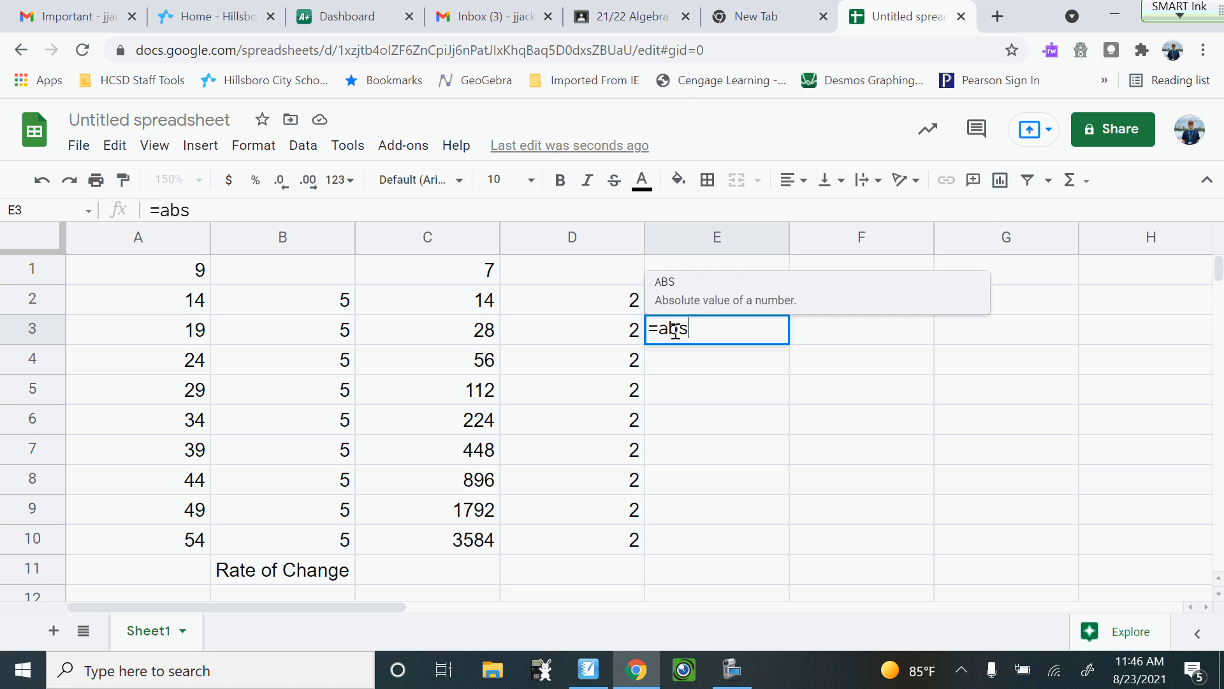
{"action": "left_click", "coordinate": [707, 303]}
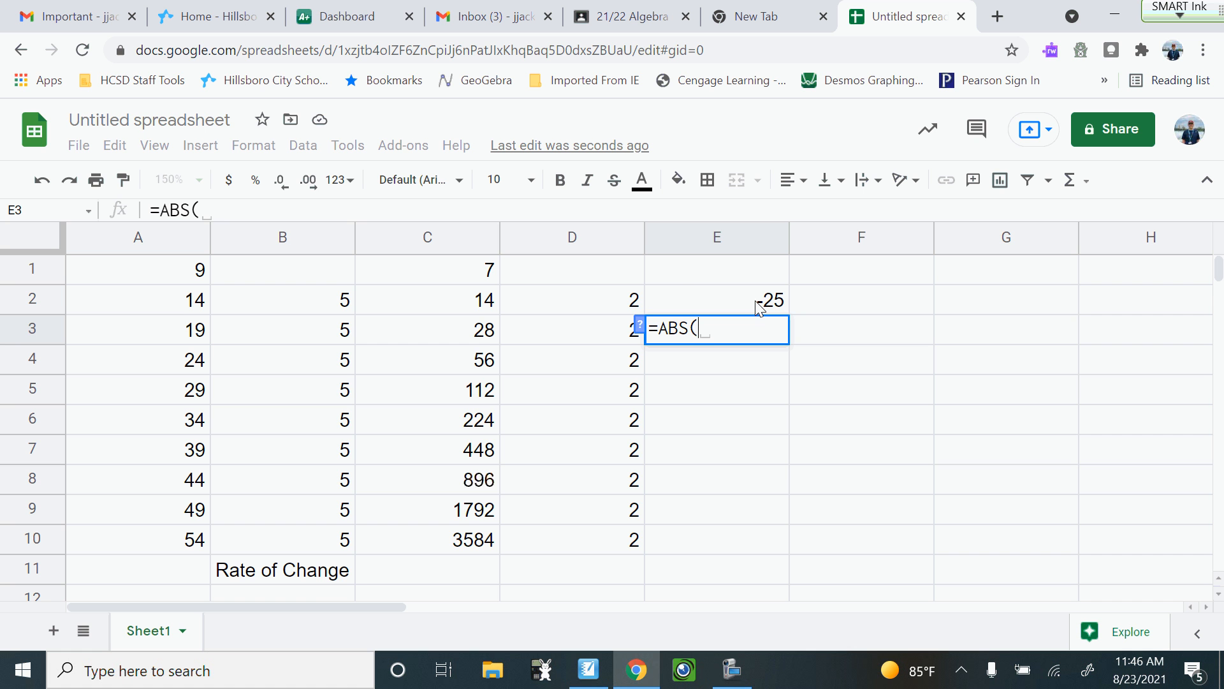
{"action": "left_click", "coordinate": [762, 306]}
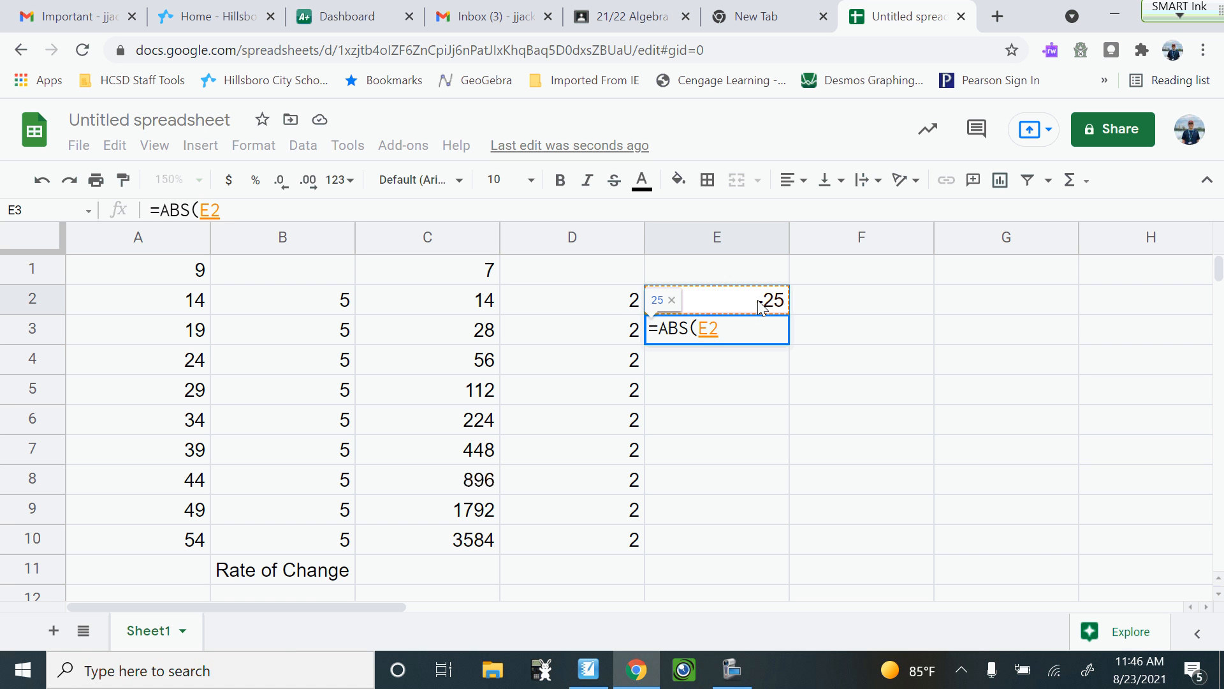
{"action": "type", "text": ")"}
{"action": "key", "text": "Return"}
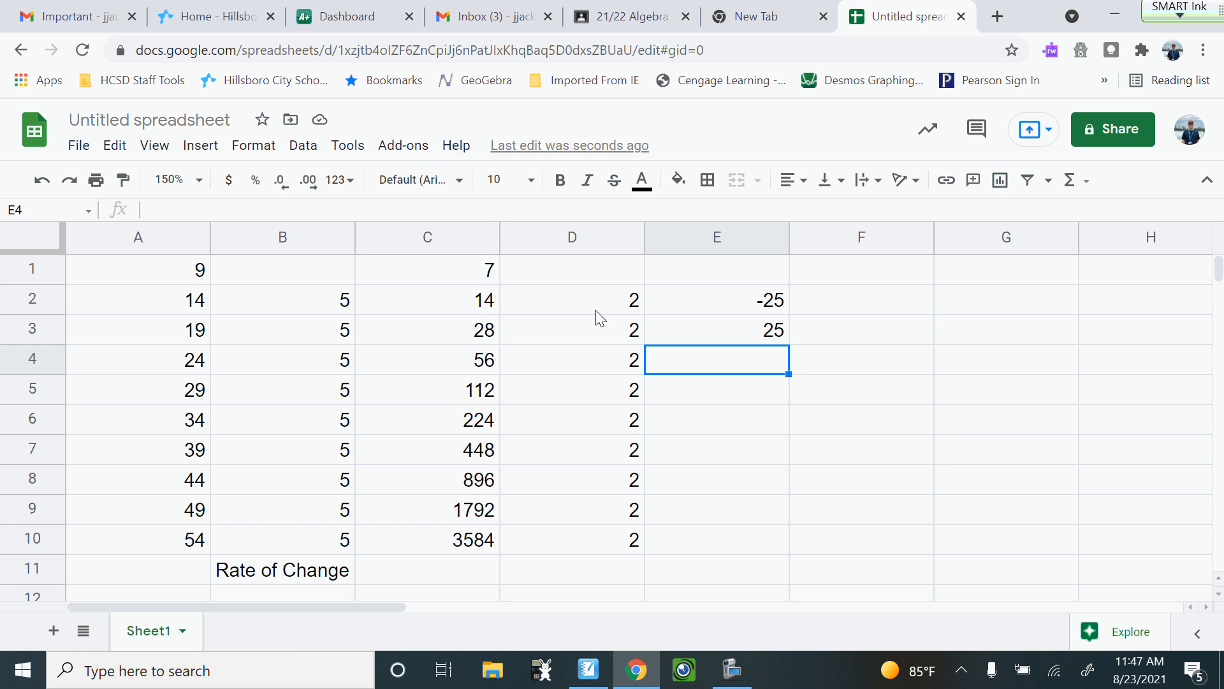
Label the ratios column by entering Growth Factor in D11
{"action": "left_click", "coordinate": [570, 574]}
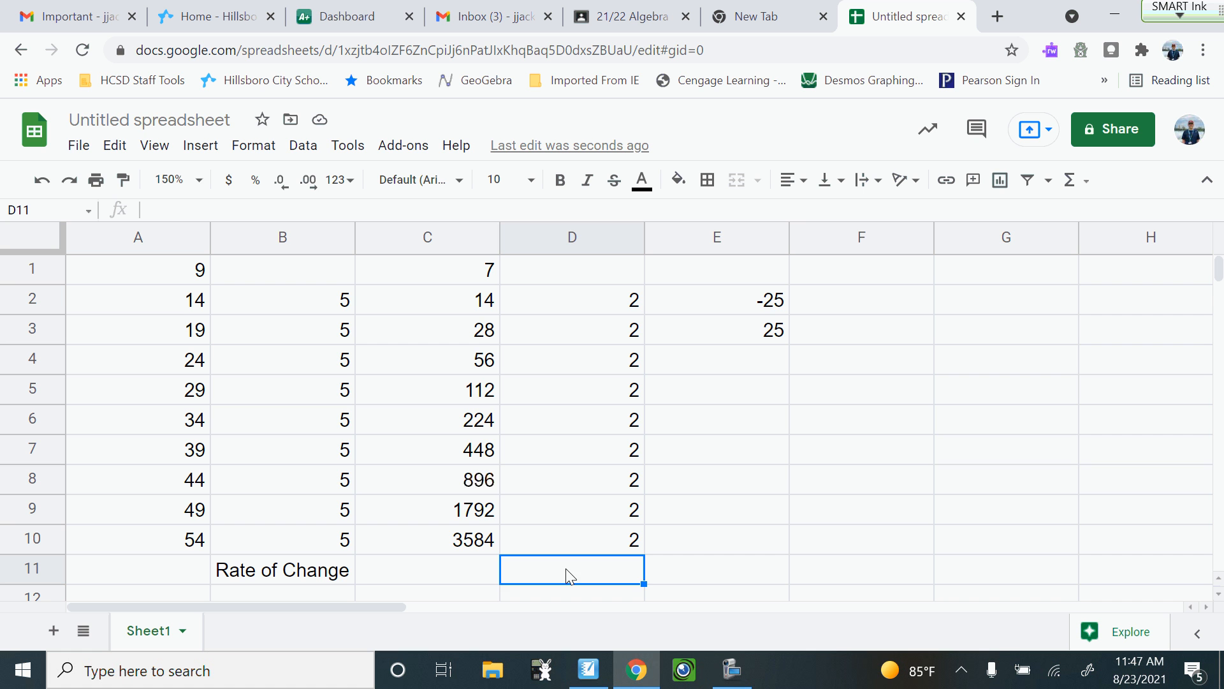
{"action": "type", "text": "Growt"}
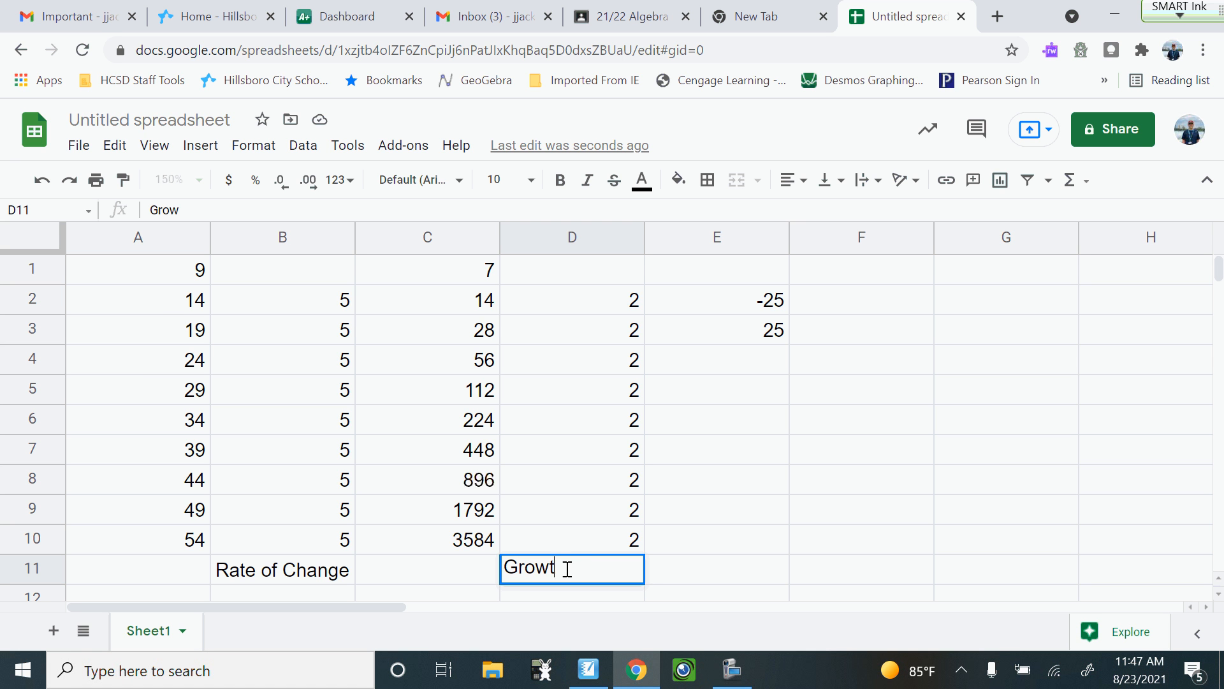
{"action": "type", "text": "h R"}
{"action": "key", "text": "BackSpace"}
{"action": "type", "text": "Factoer"}
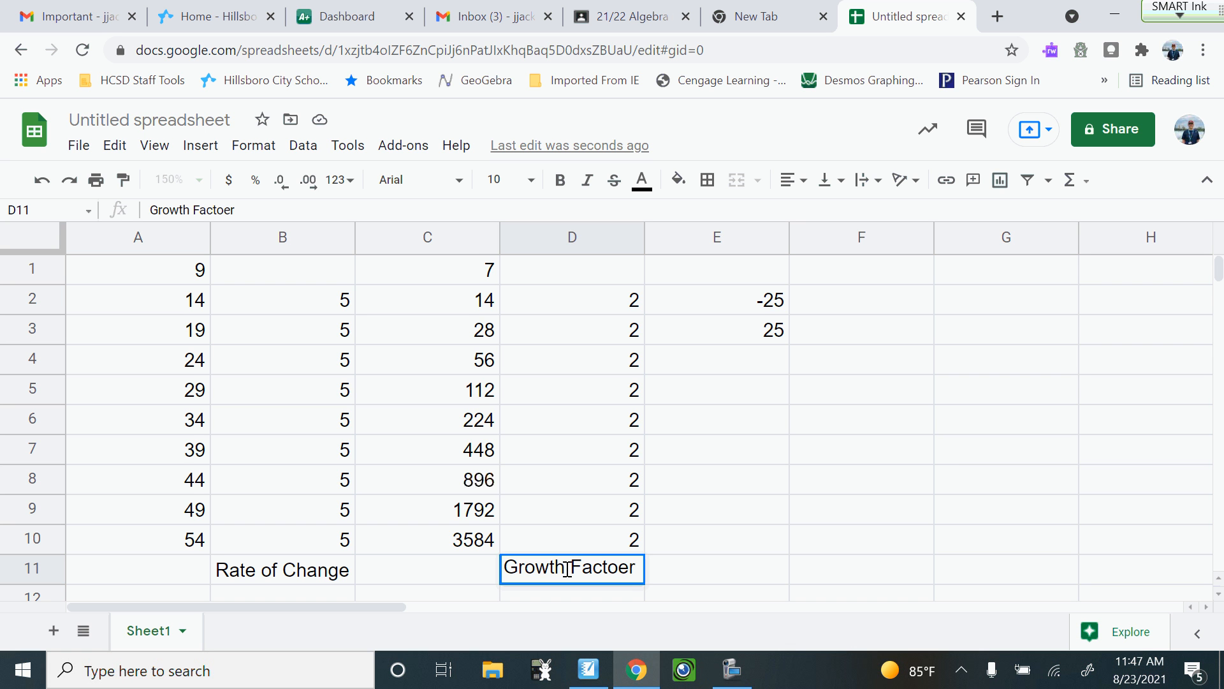
{"action": "key", "text": "BackSpace"}
{"action": "key", "text": "BackSpace"}
{"action": "type", "text": "r"}
{"action": "key", "text": "Return"}
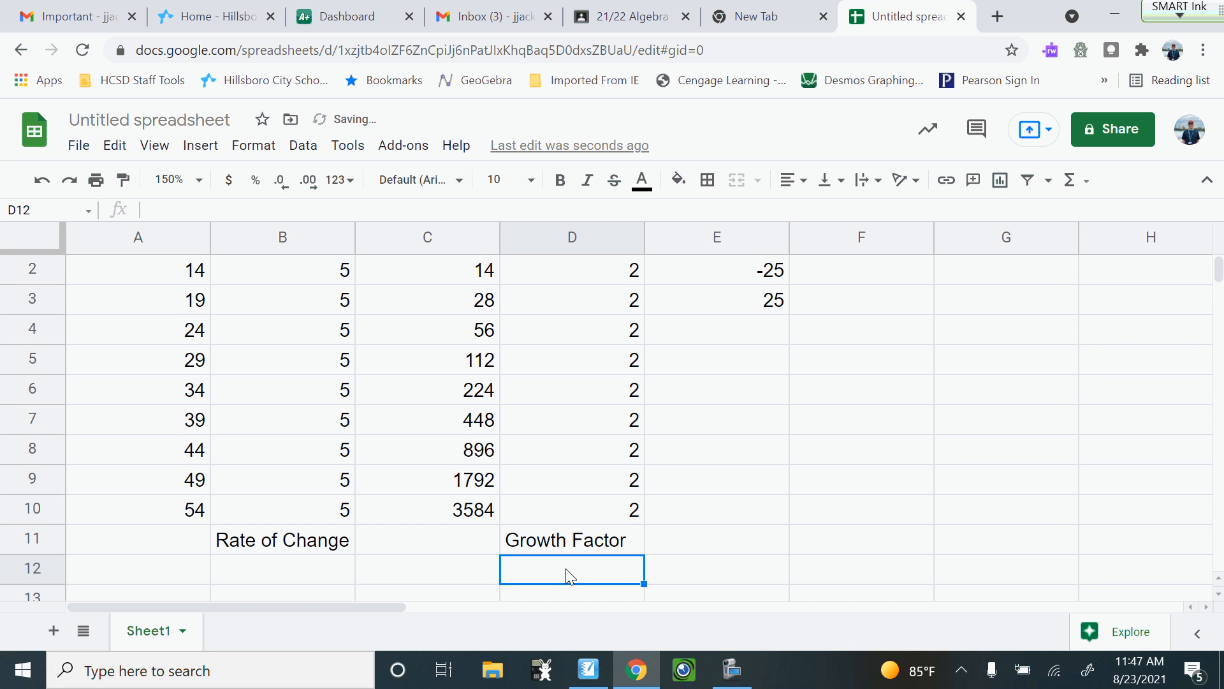
{"action": "scroll", "coordinate": [570, 574], "scroll_direction": "up", "scroll_amount": 1}
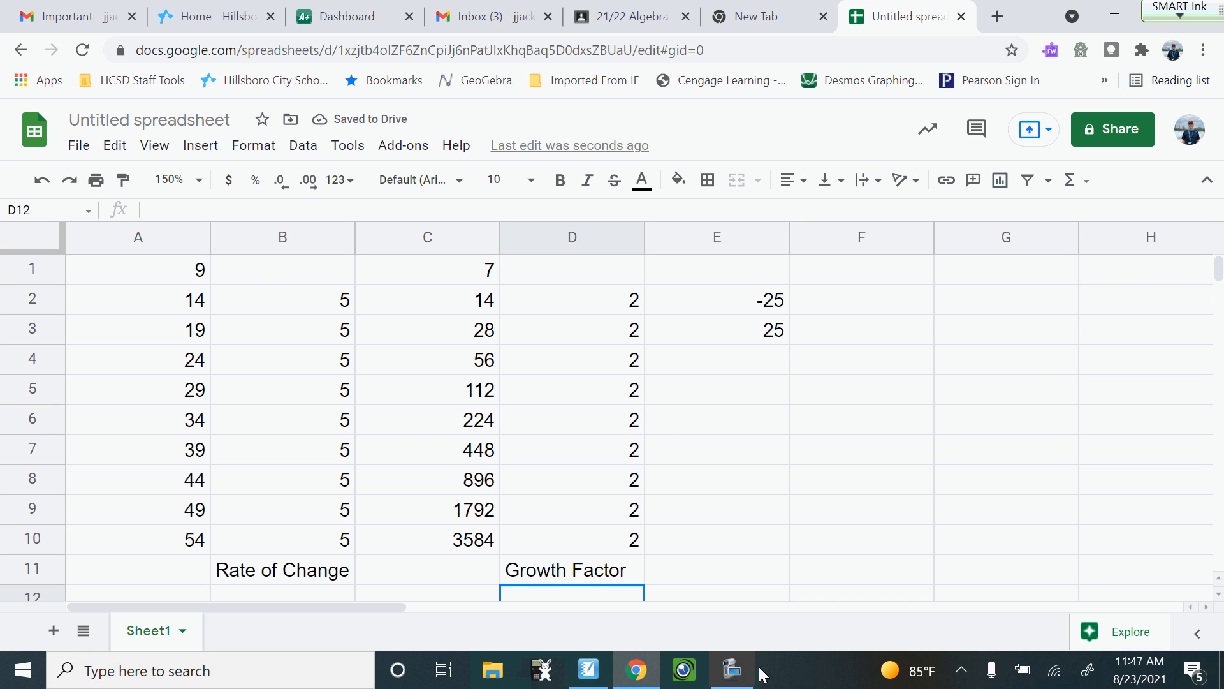
{"action": "left_click", "coordinate": [730, 671]}
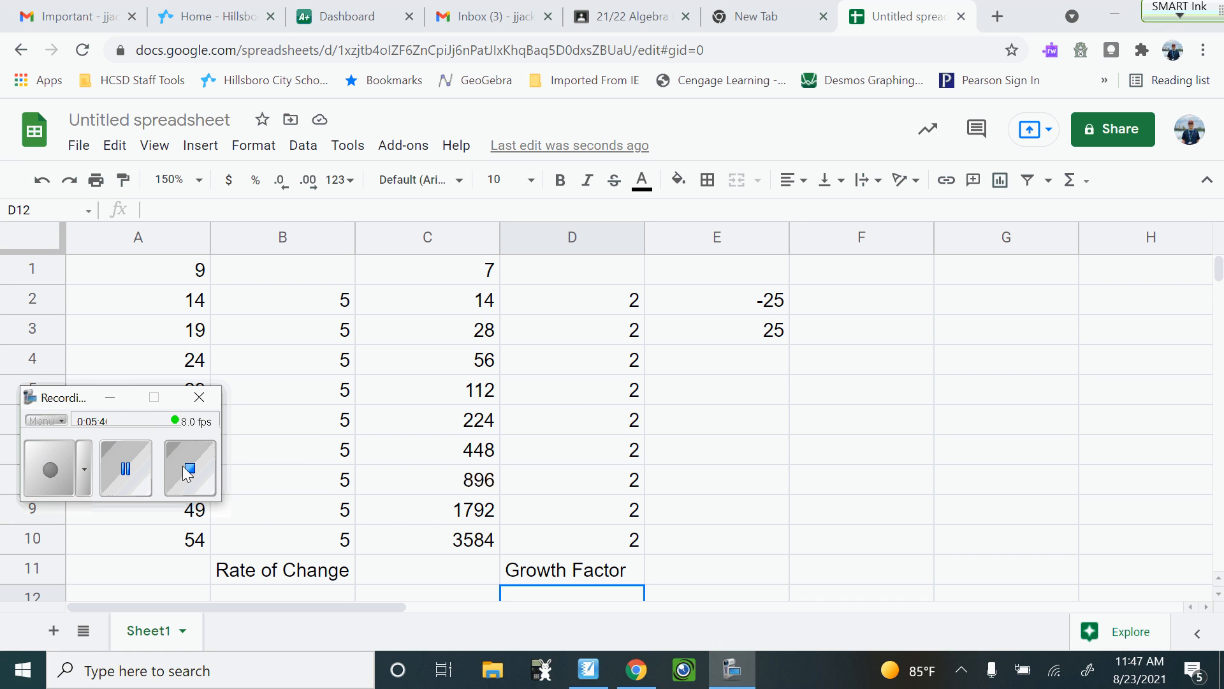